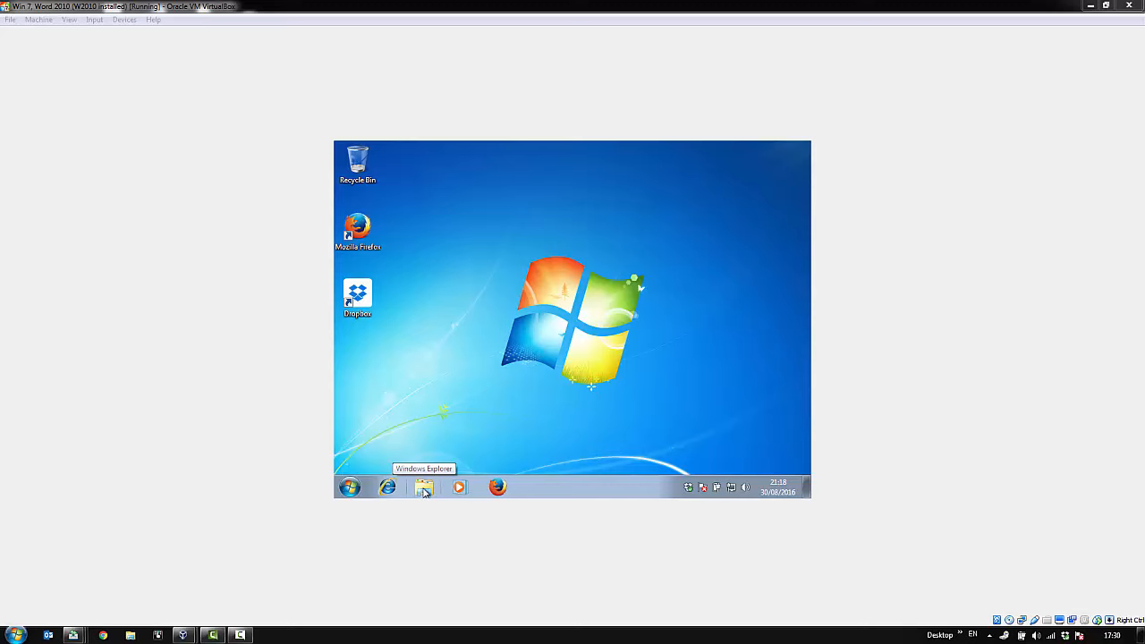
- Copy 1CEM_personal_setup from the 1CTEST folder in Dropbox to the desktop, and close the file browser
click(425, 491)
click(424, 491)
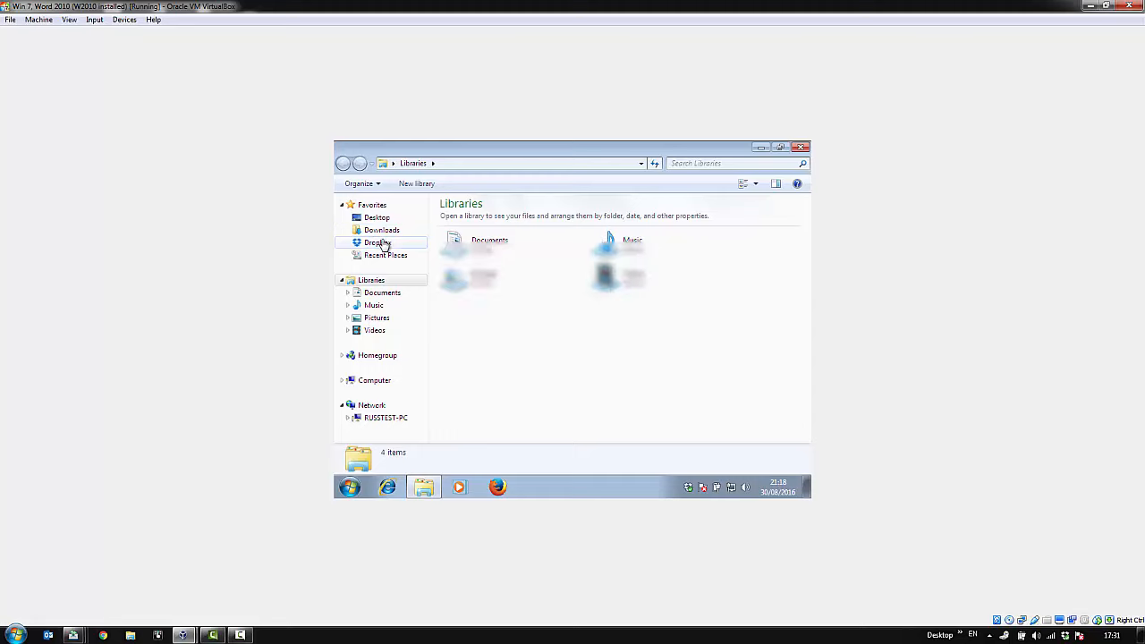
click(377, 243)
double_click(473, 221)
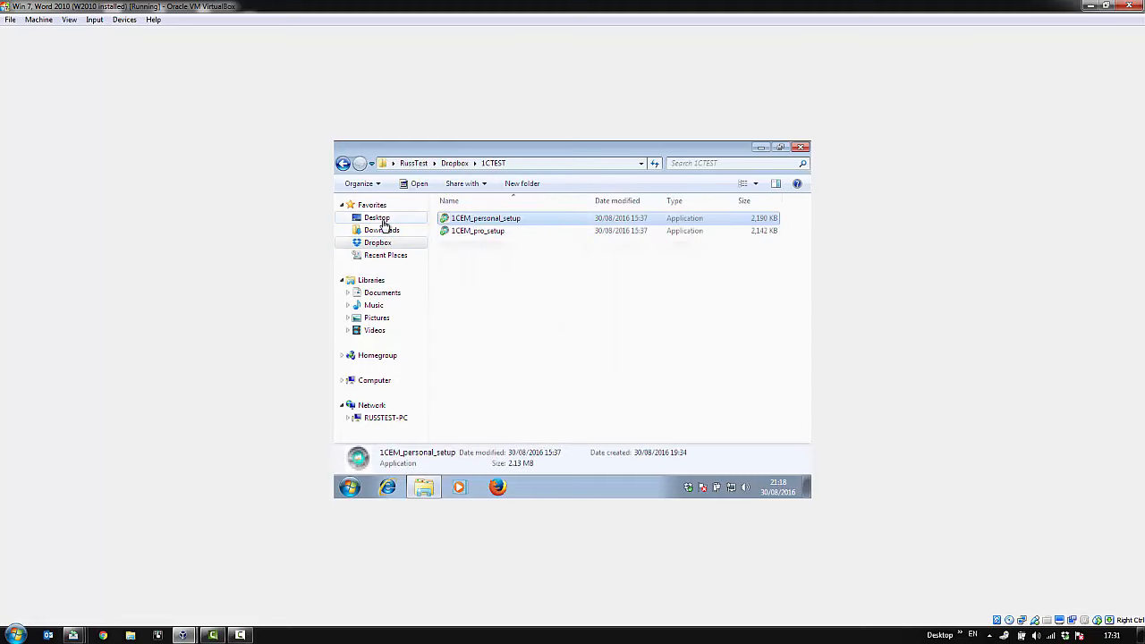
click(375, 219)
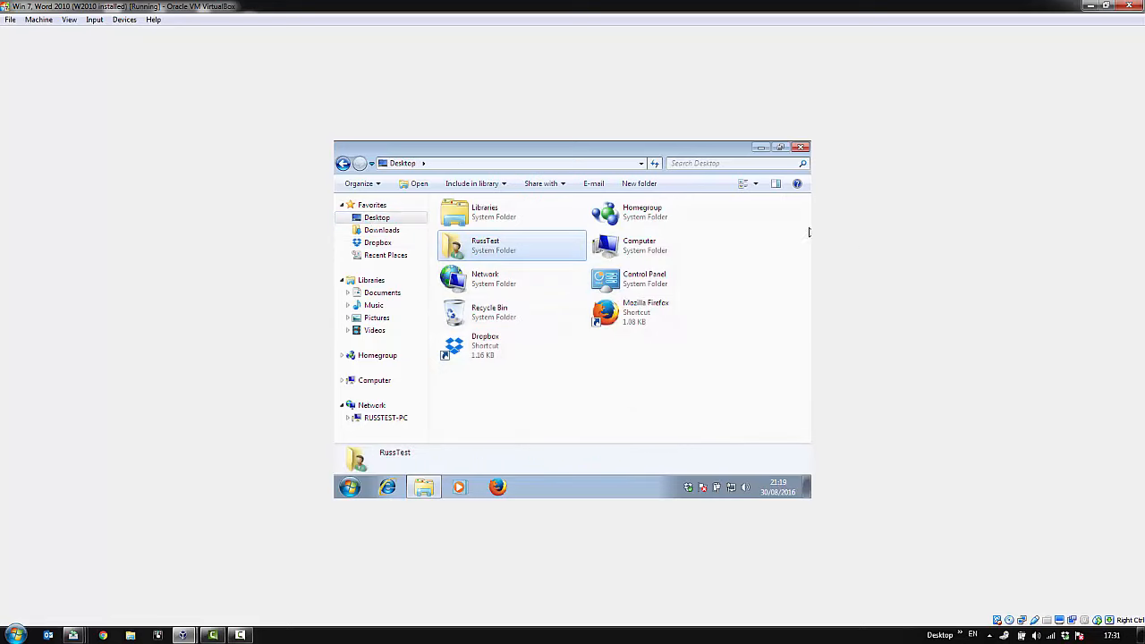
click(801, 148)
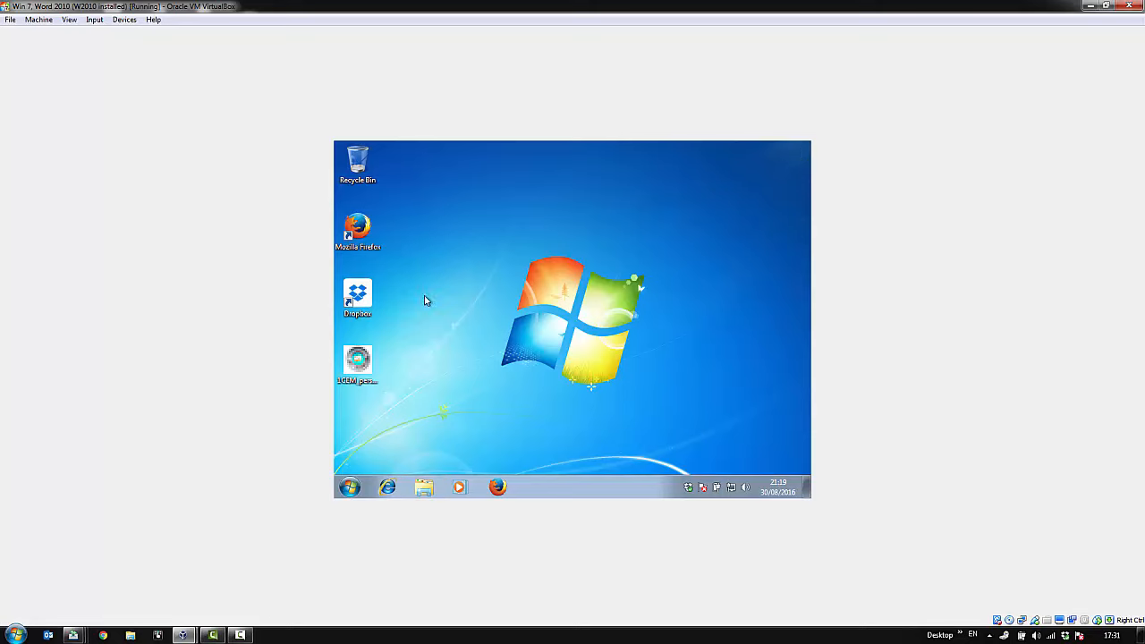
- Run the 1CEM_personal_setup installer from the desktop as administrator and allow it to make changes
right_click(360, 365)
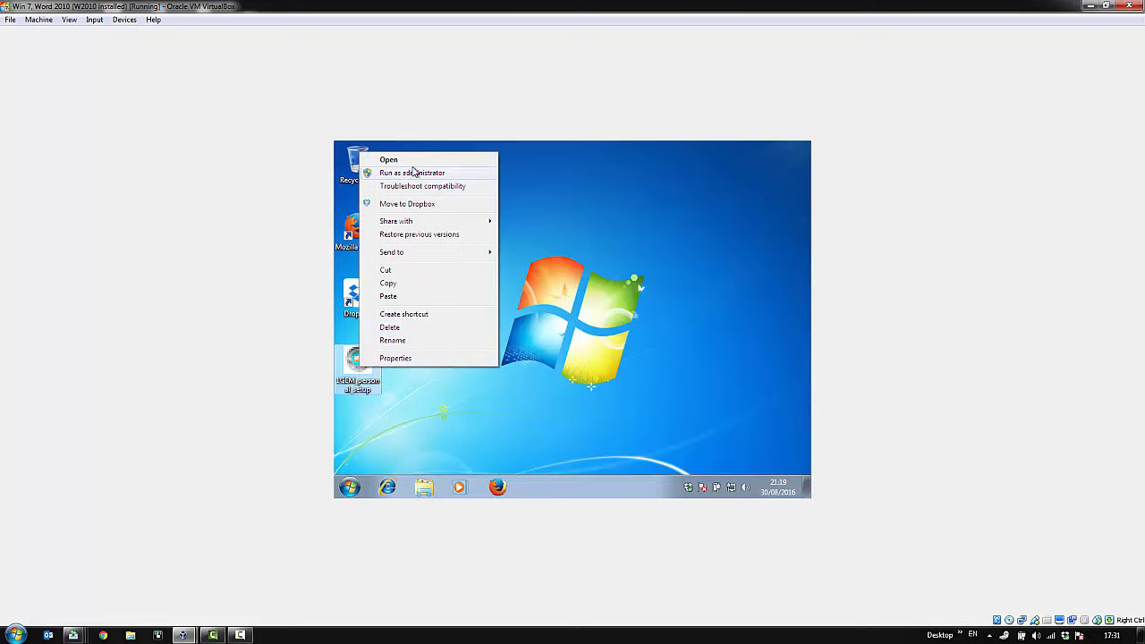
click(416, 174)
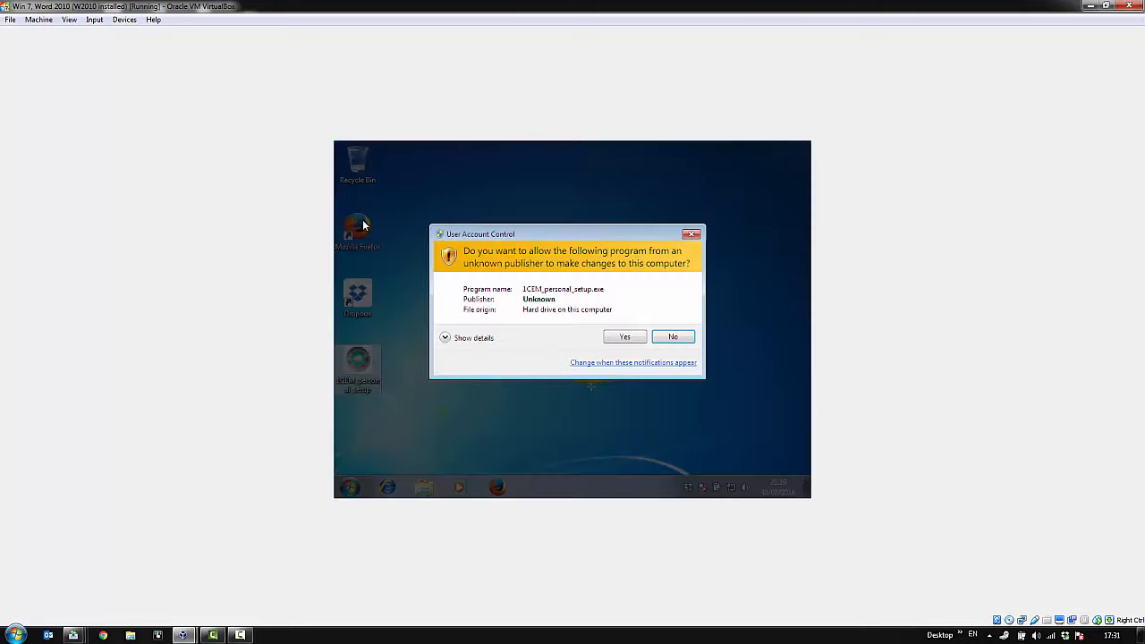
click(626, 337)
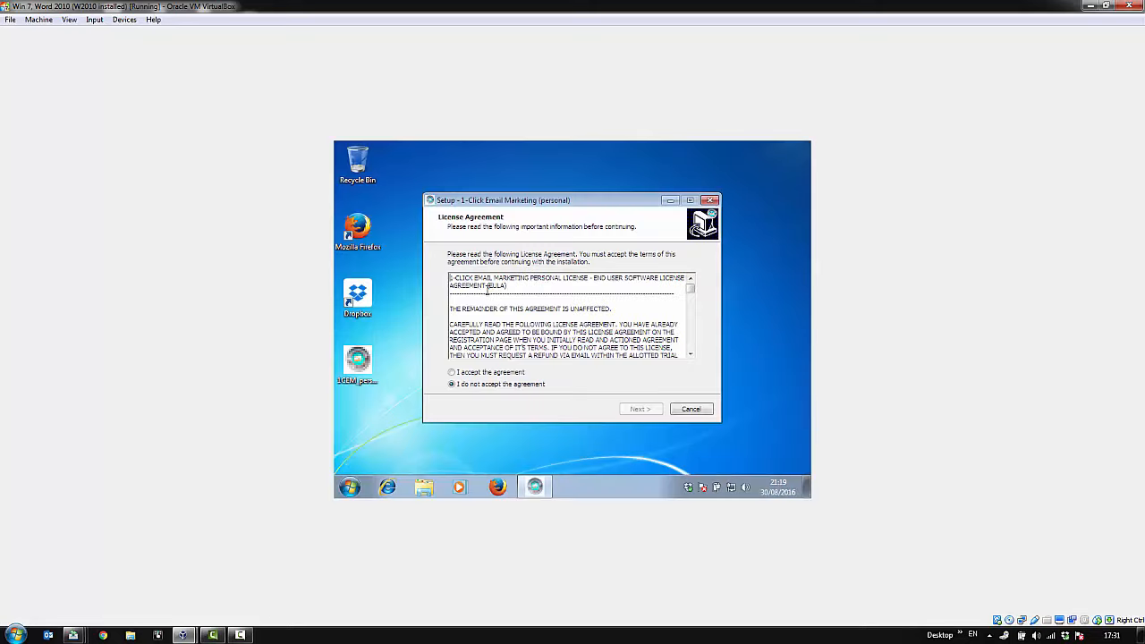
- Accept the license agreement, install 1-Click Email Marketing (personal), and finish setup with the launch option enabled
click(487, 373)
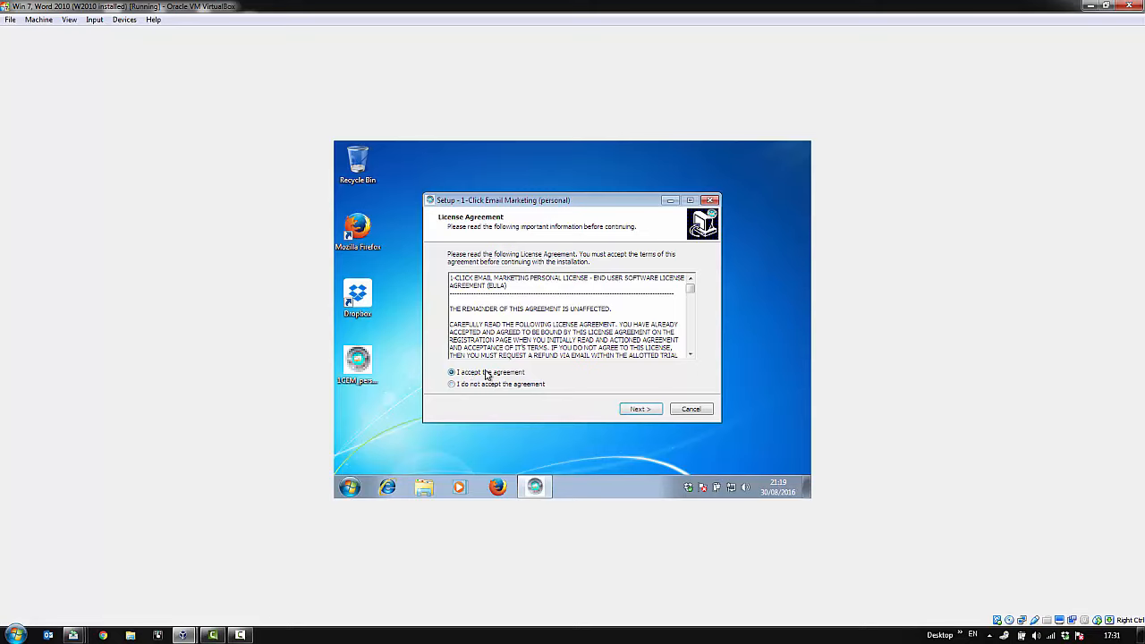
click(646, 411)
click(647, 411)
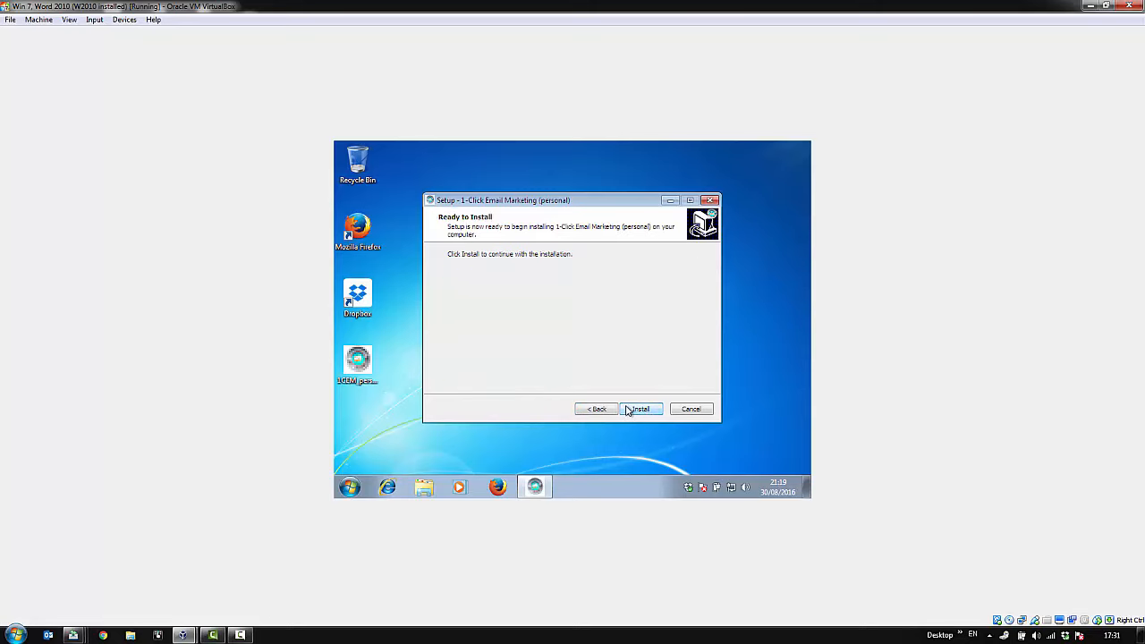
click(637, 409)
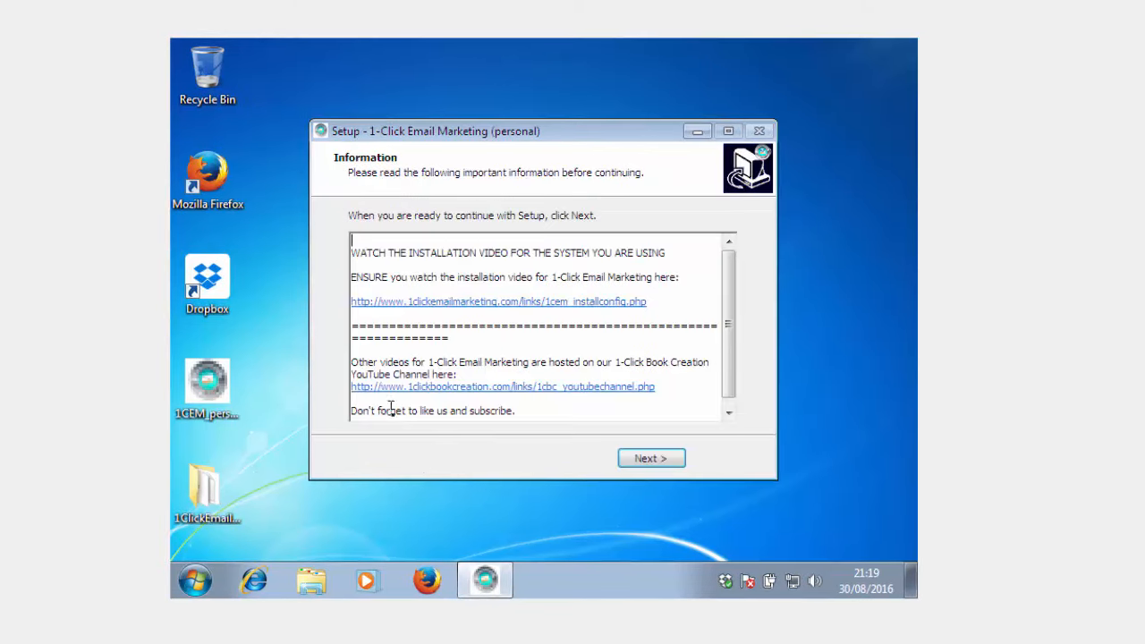
click(655, 460)
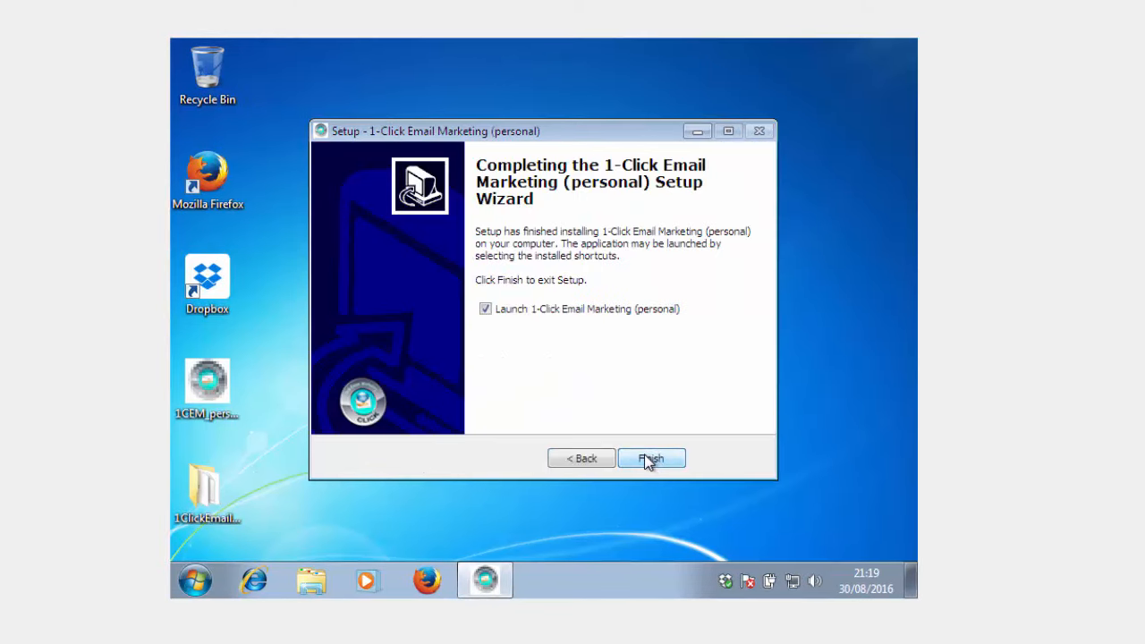
click(647, 462)
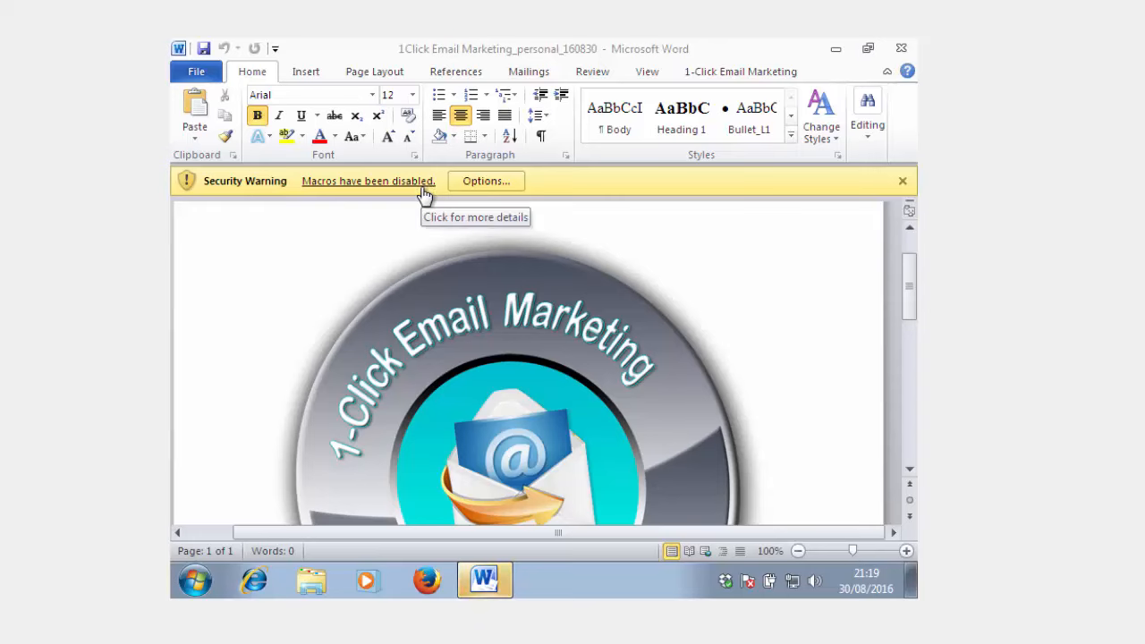
- Open the security options for the disabled macros in the 1Click Email Marketing document
click(375, 183)
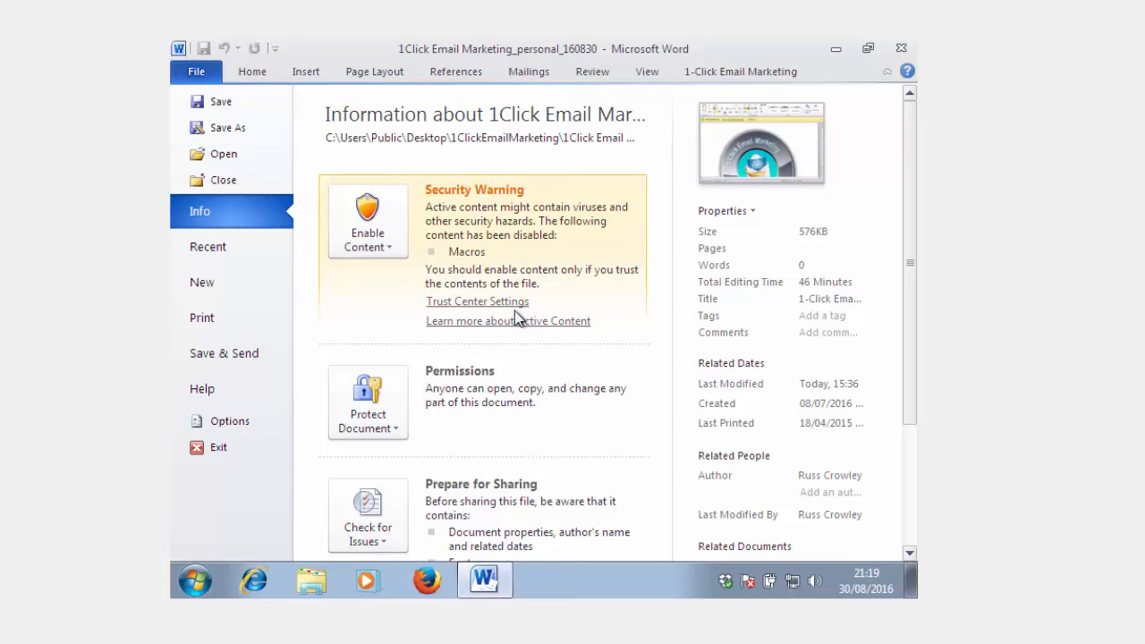
click(252, 72)
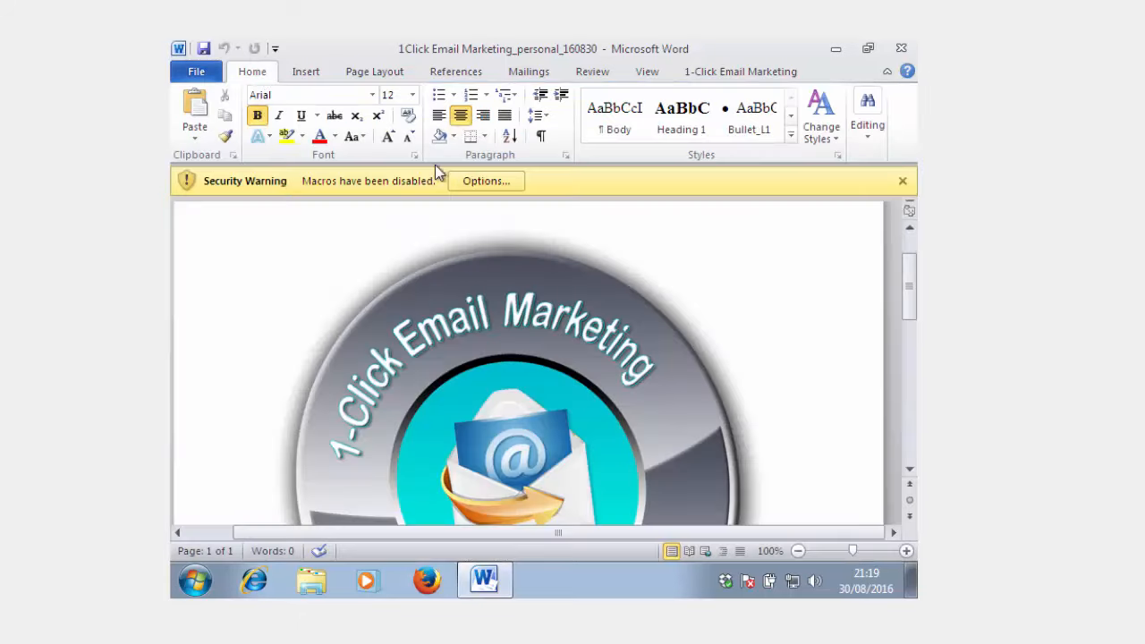
click(491, 181)
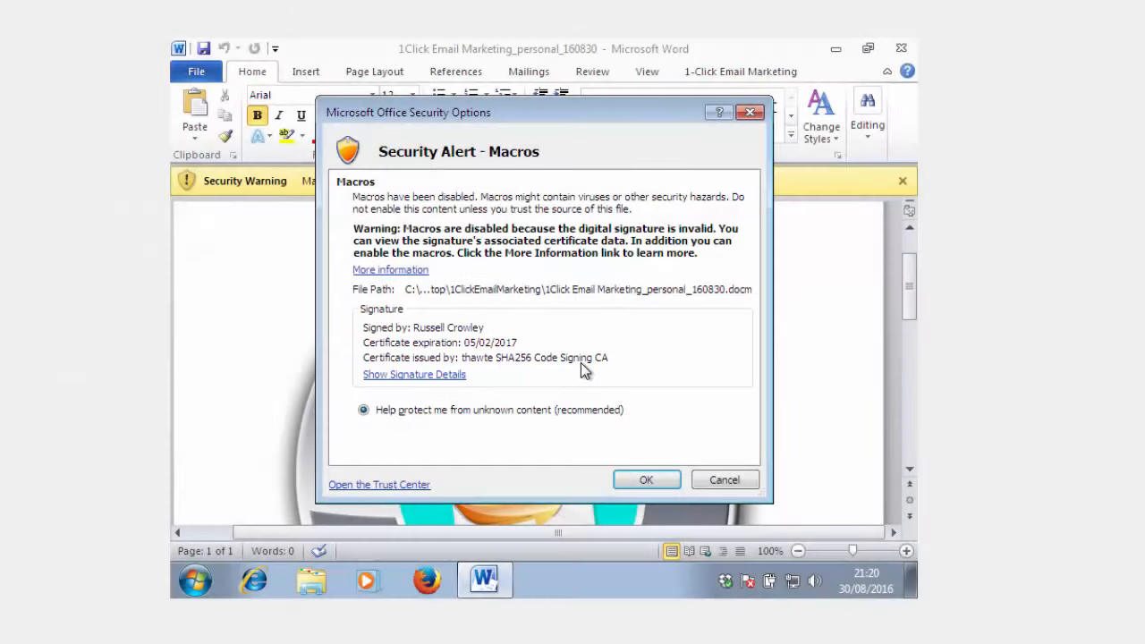
- Open the certificate behind the macro's digital signature and review its details and certification path
click(415, 376)
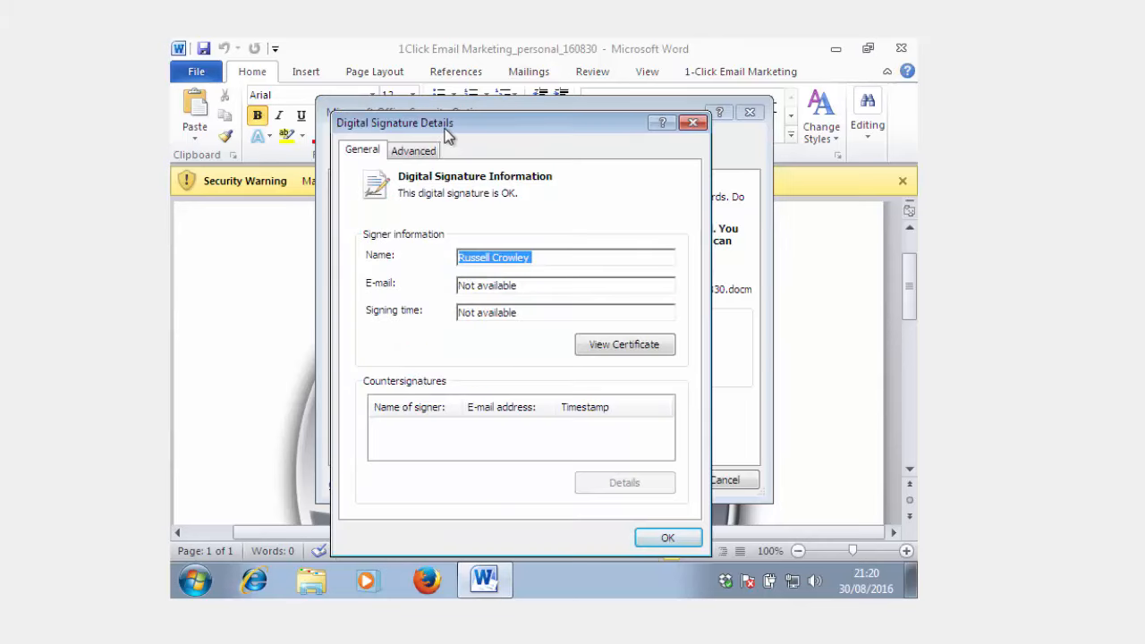
mouse_move(448, 134)
mouse_down()
mouse_move(566, 127)
mouse_move(484, 118)
mouse_up()
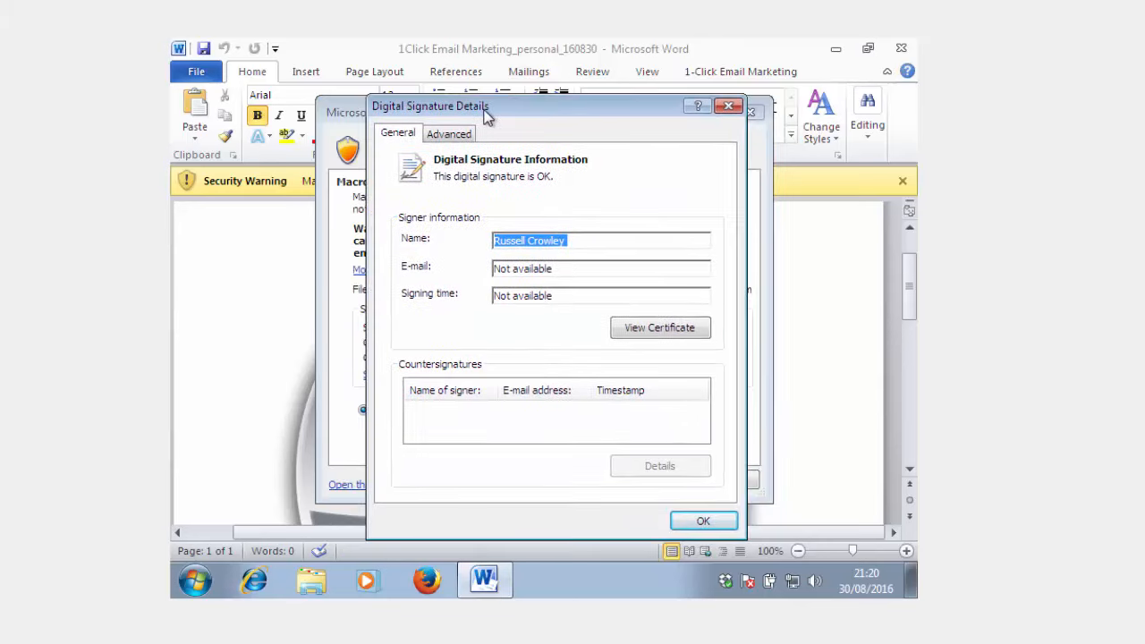
click(641, 331)
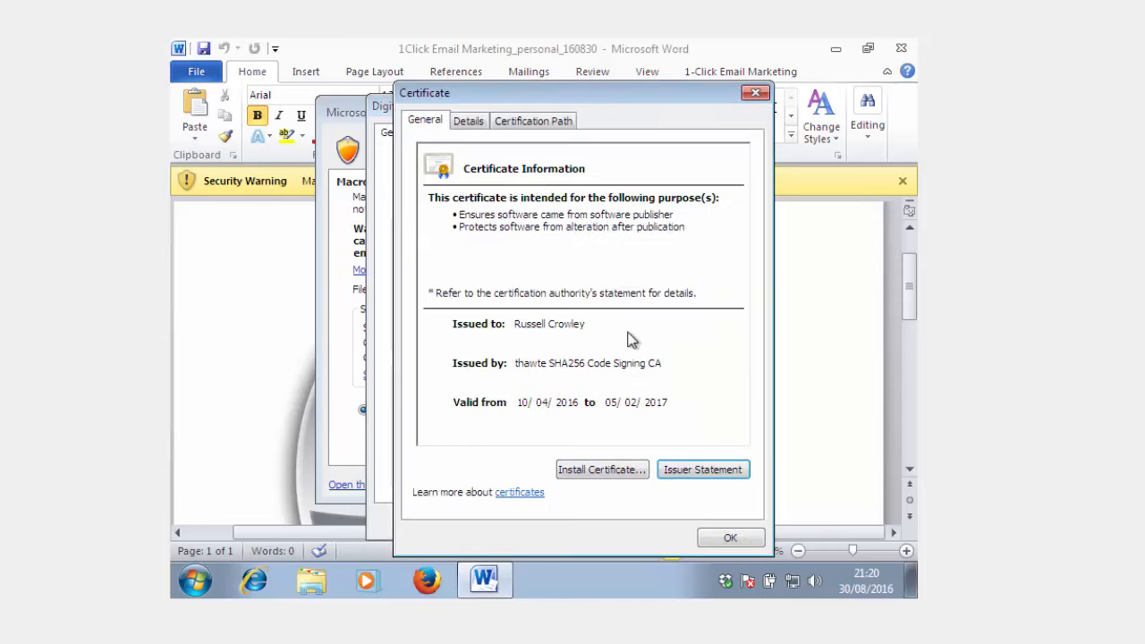
click(473, 126)
click(521, 121)
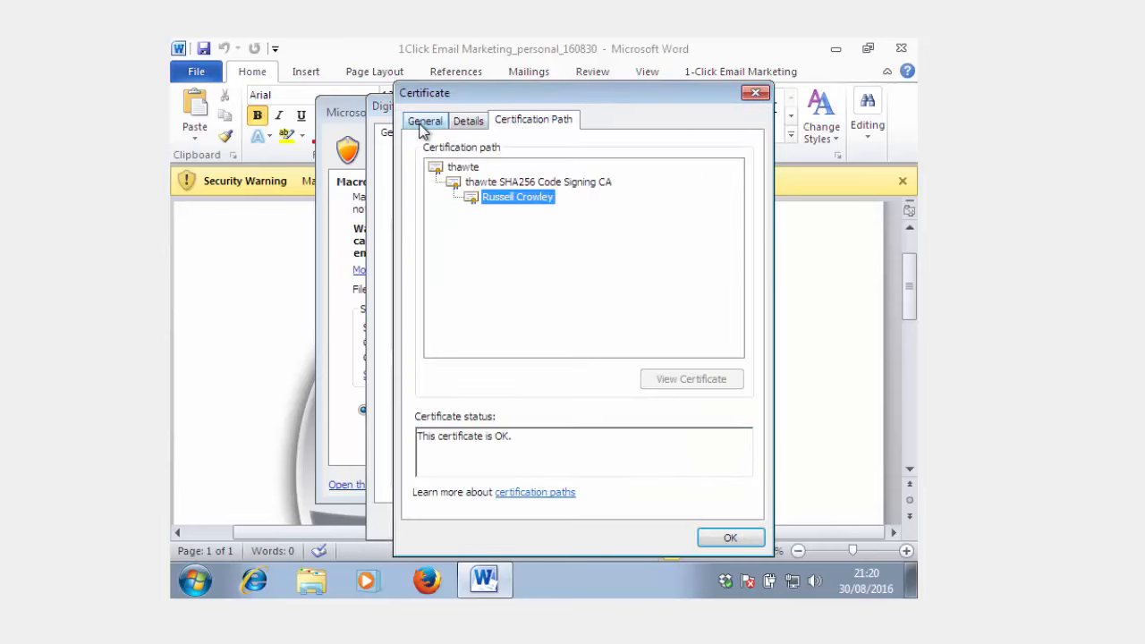
click(425, 125)
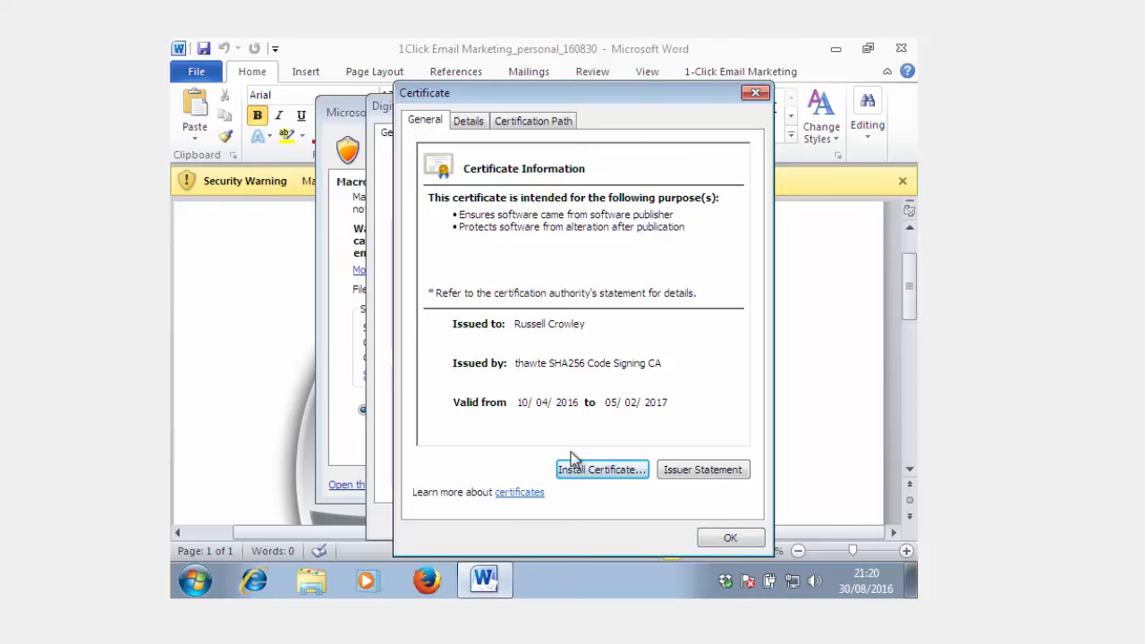
- Start installing the certificate and choose Trusted Publishers as the store for all certificates
click(593, 475)
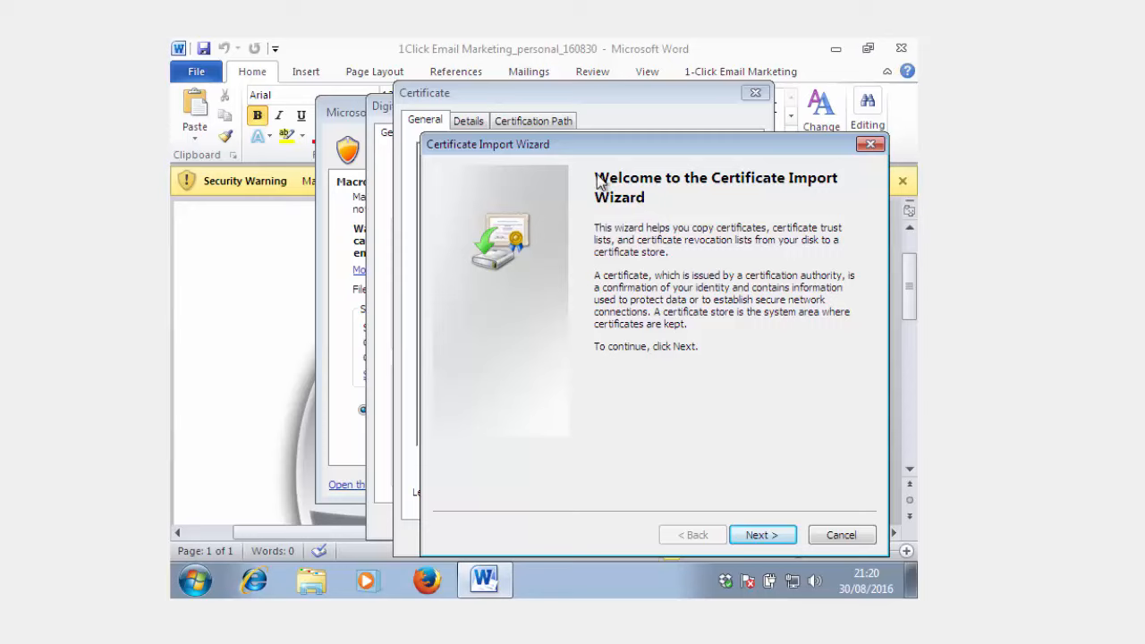
click(764, 537)
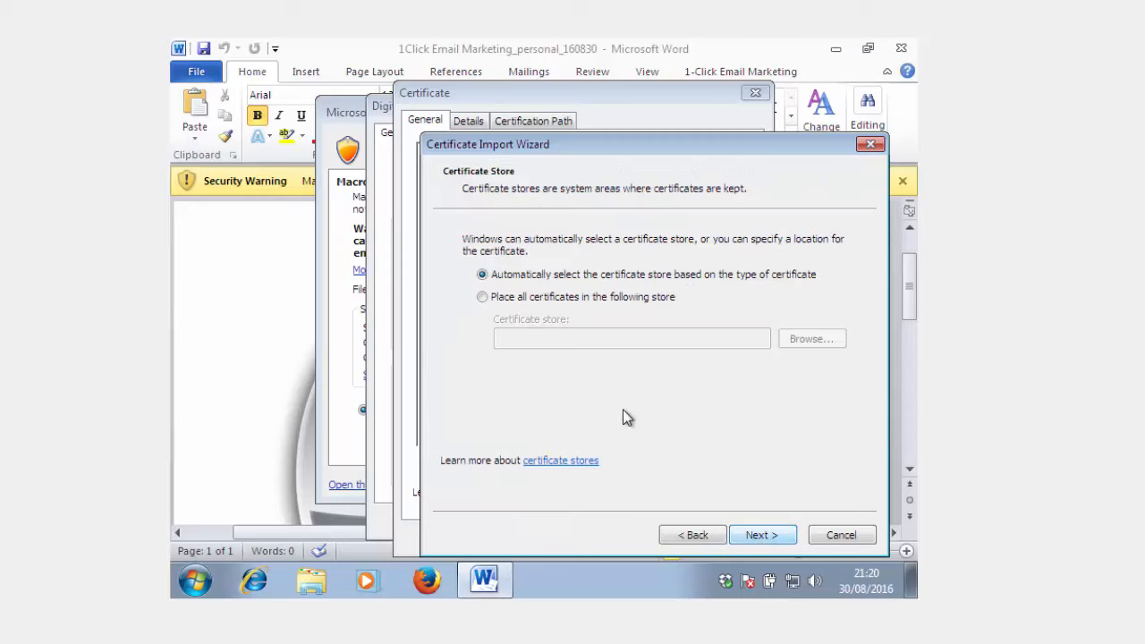
click(560, 299)
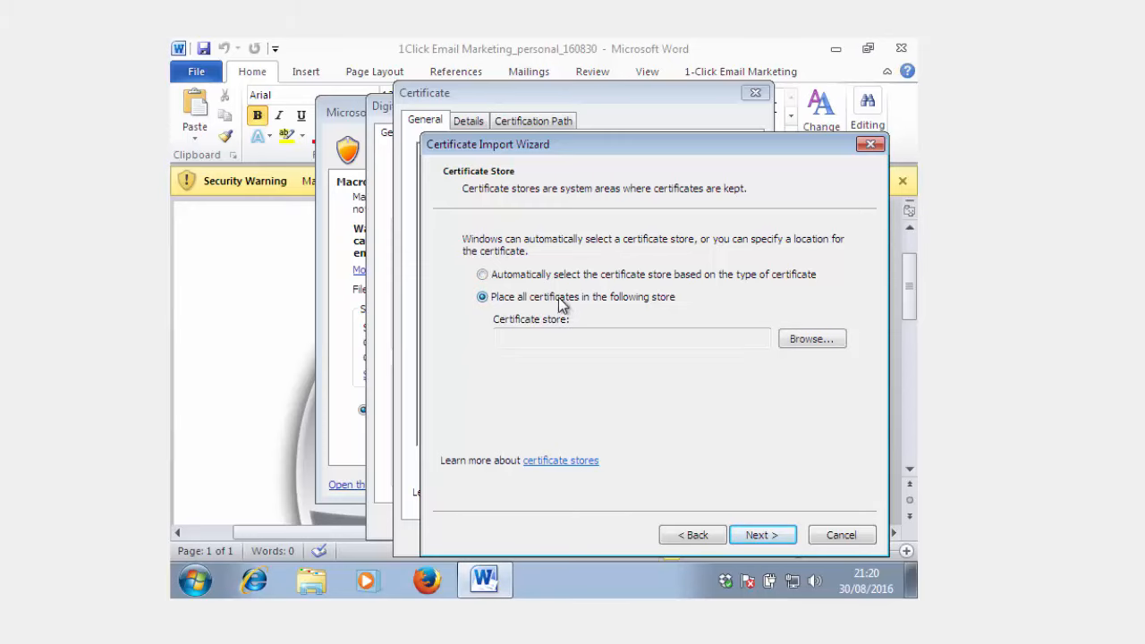
click(805, 344)
click(510, 295)
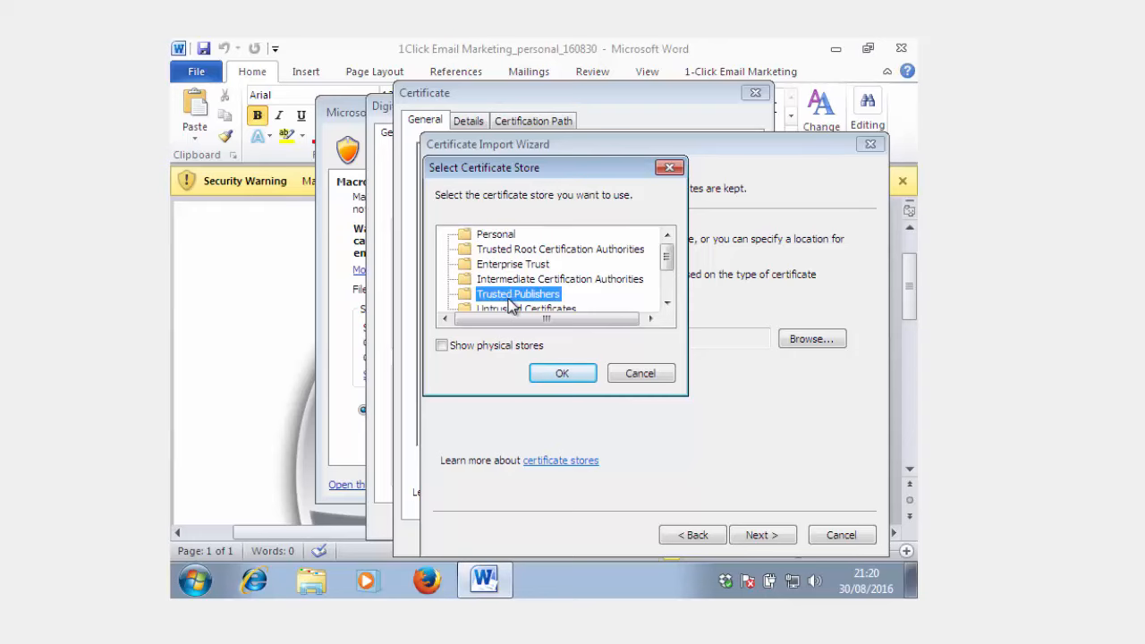
click(562, 374)
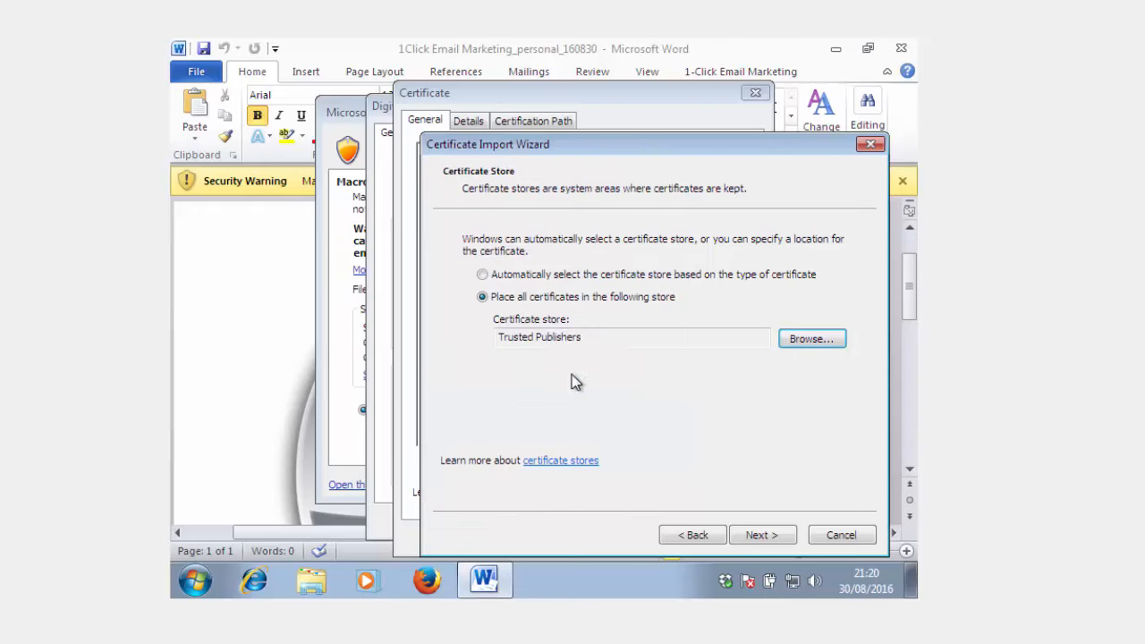
- Complete the certificate import and close the certificate and digital signature details
click(762, 537)
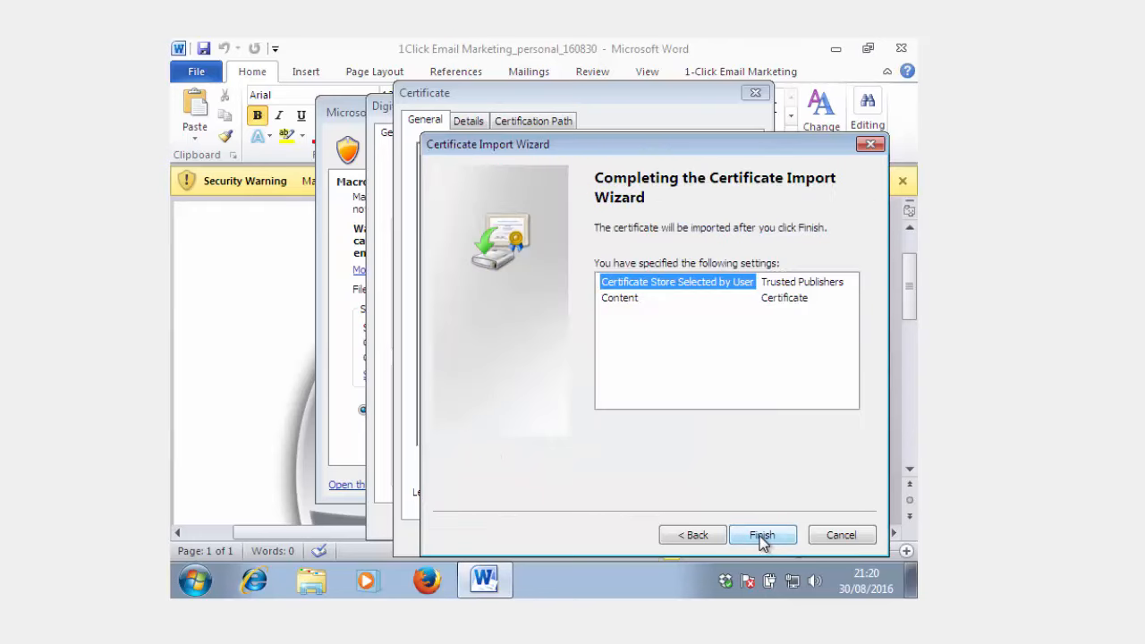
click(761, 537)
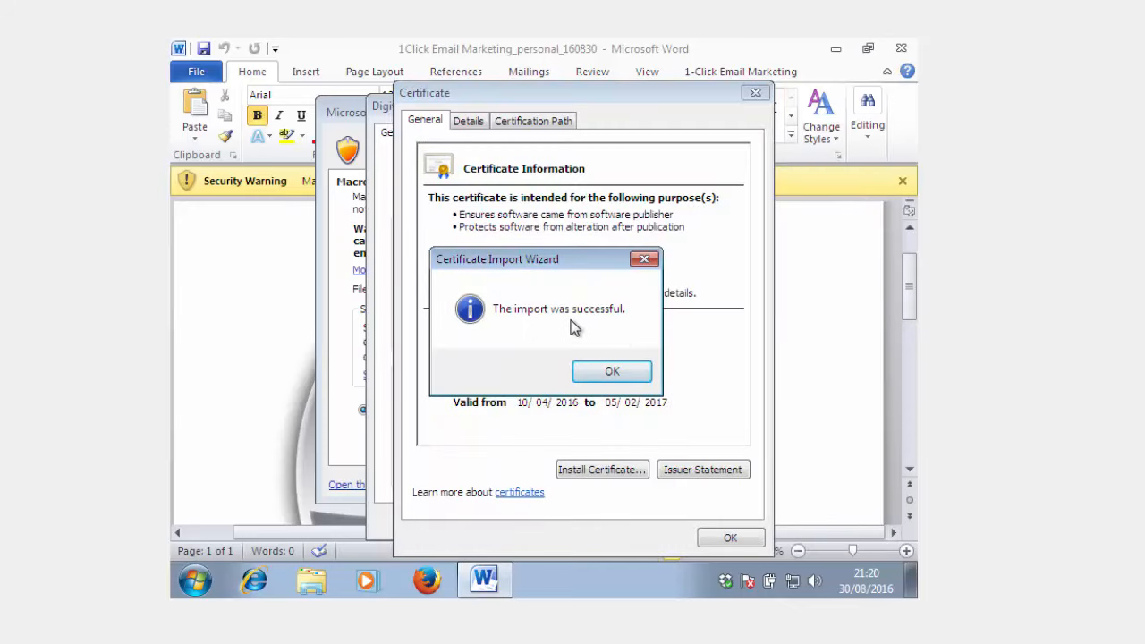
click(613, 372)
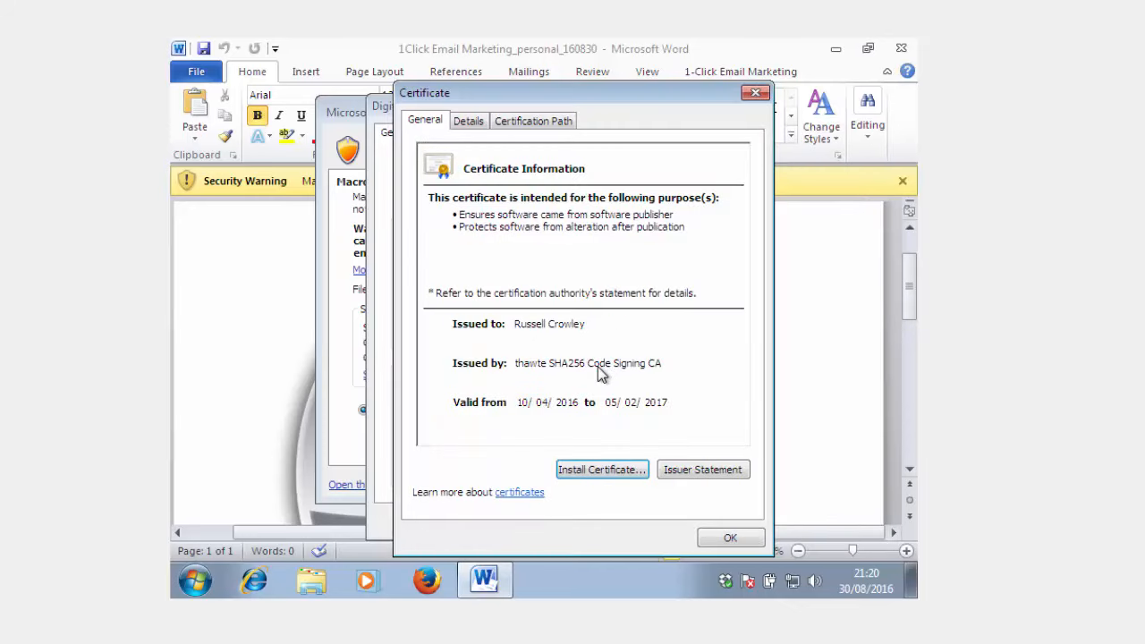
click(732, 539)
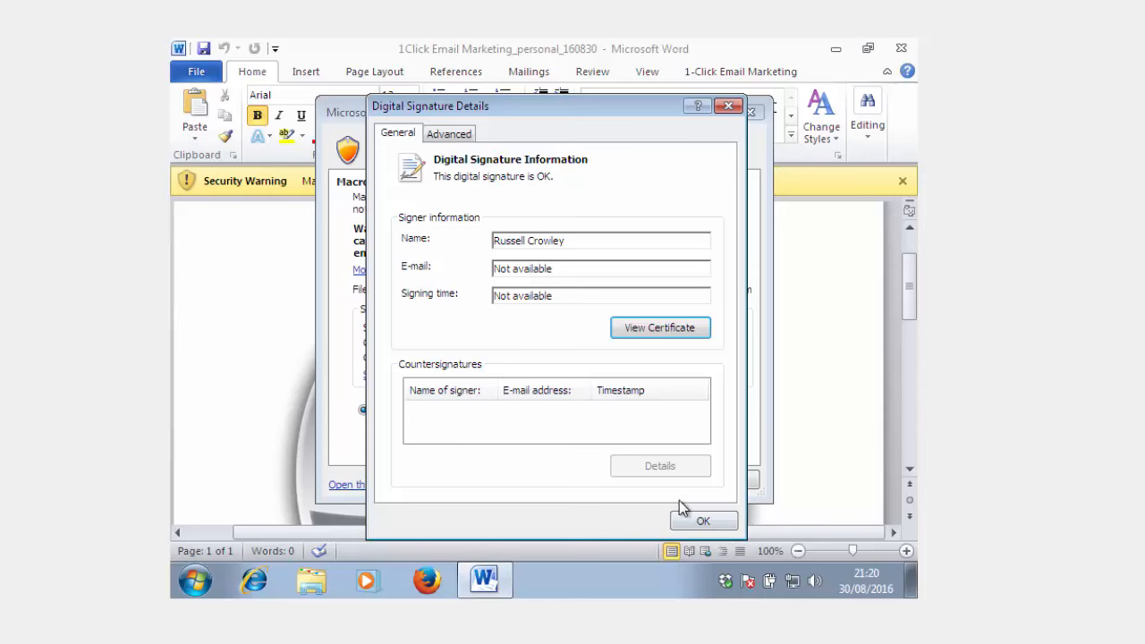
click(698, 522)
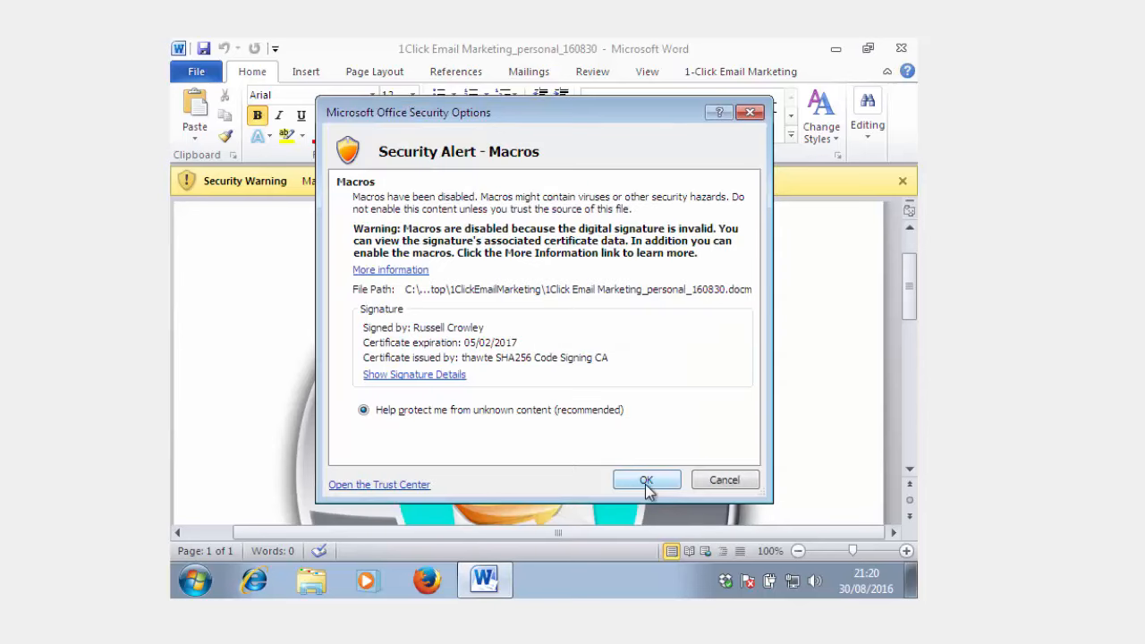
- In the Trust Center, disable all macros except digitally signed ones, and check the list of trusted publishers
click(400, 484)
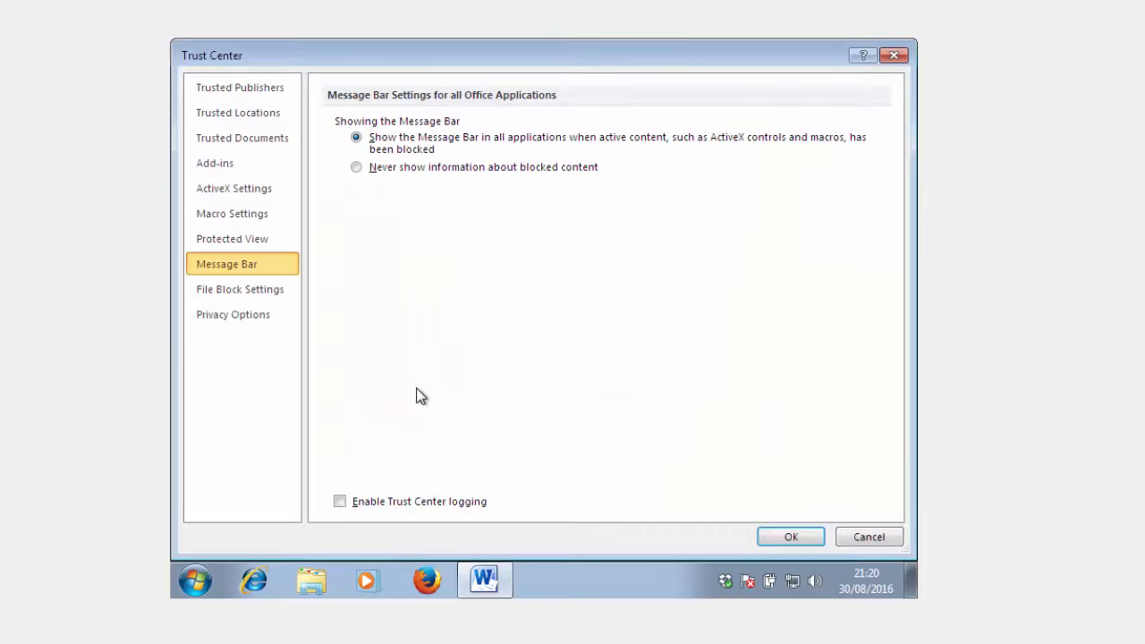
click(254, 218)
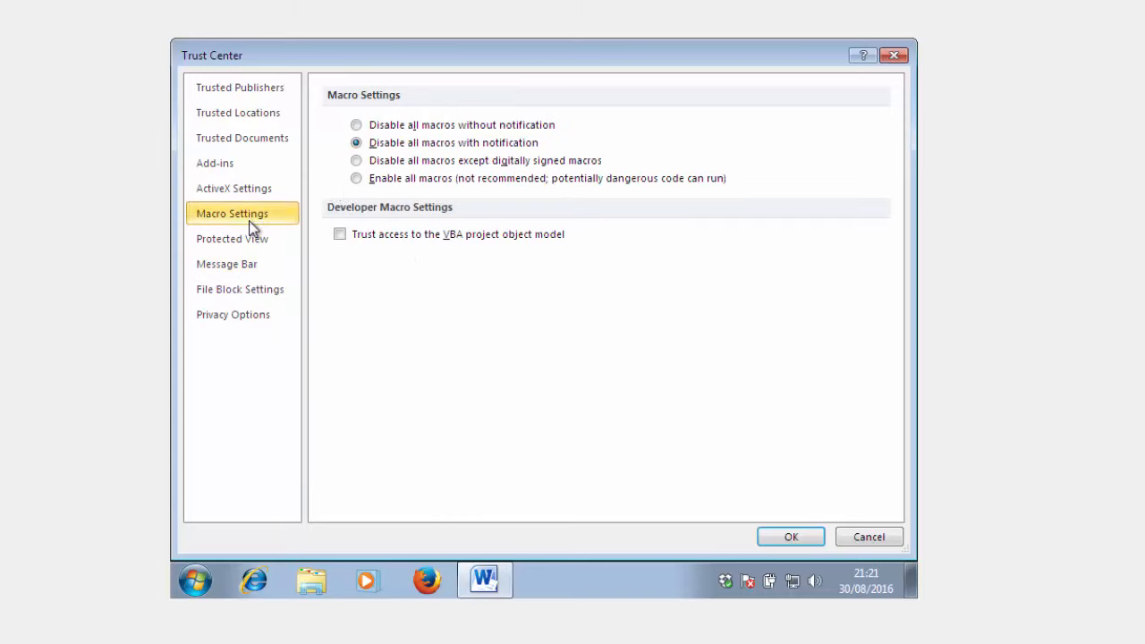
click(410, 163)
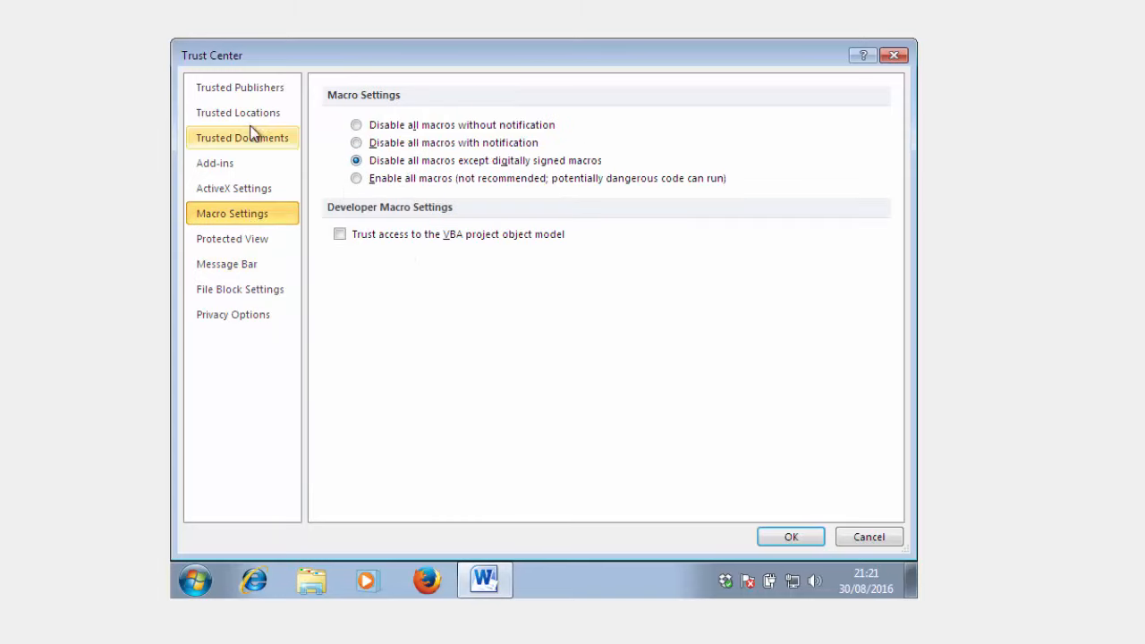
click(230, 91)
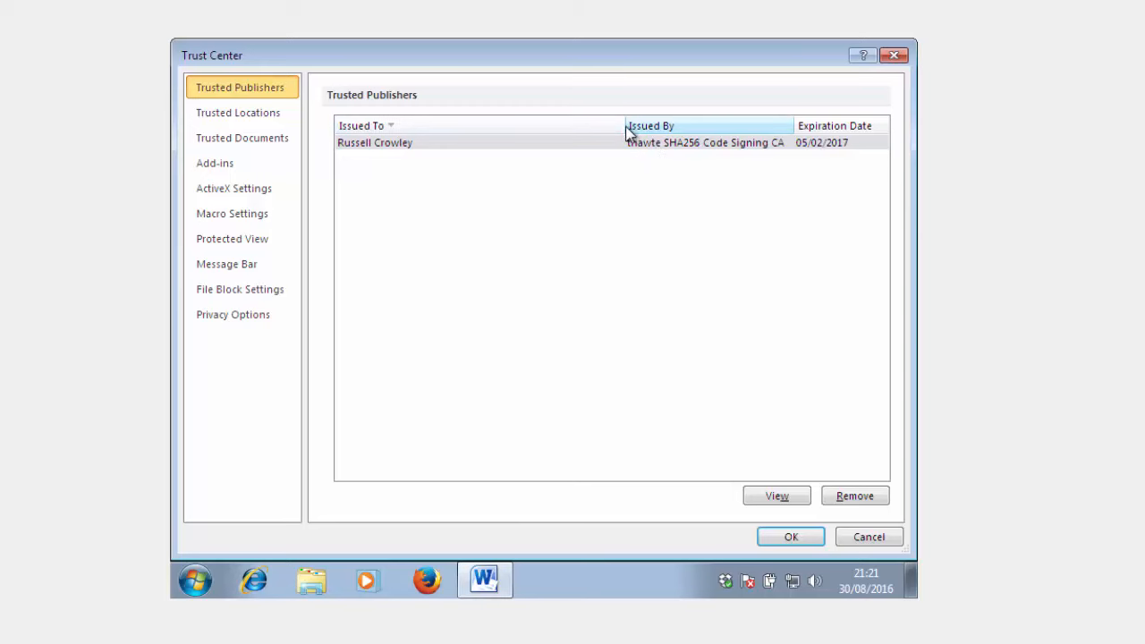
- Add the desktop folder 1ClickEmailMarketing as a trusted location with its subfolders trusted, and close the Trust Center and macro security alert
click(267, 114)
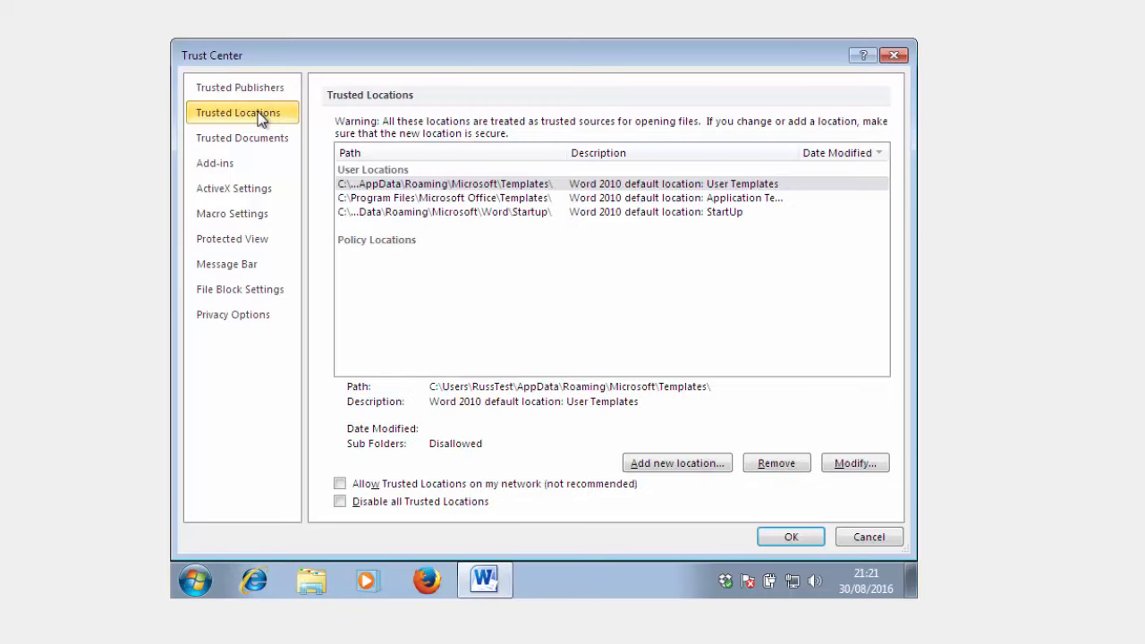
click(680, 464)
click(706, 292)
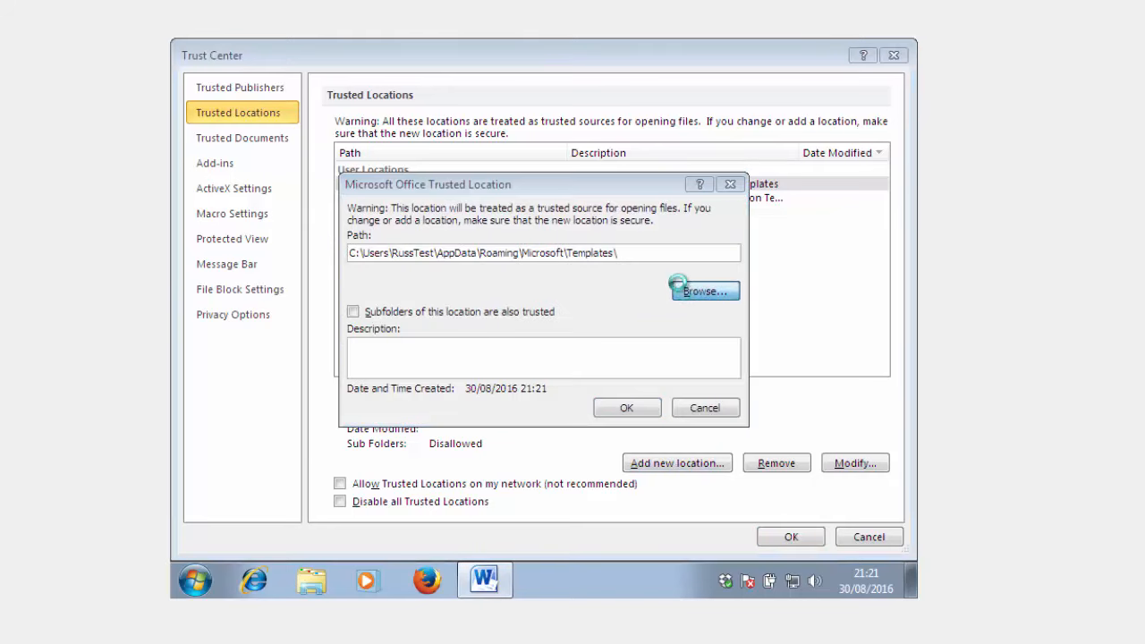
scroll(438, 218, up, 2)
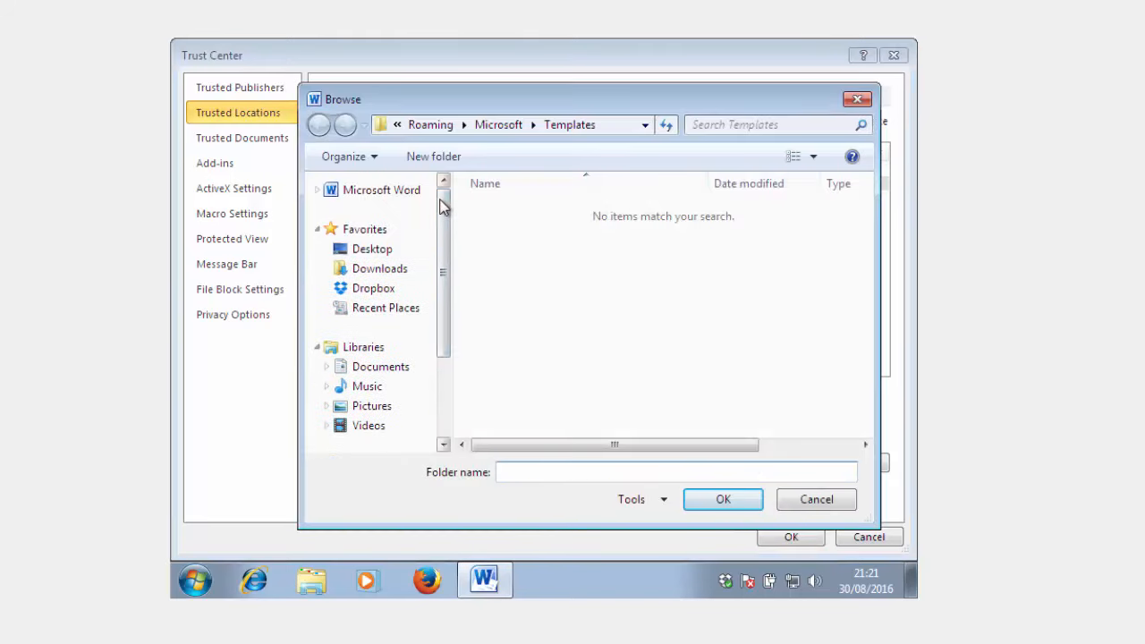
click(378, 250)
click(550, 300)
scroll(551, 298, down, 1)
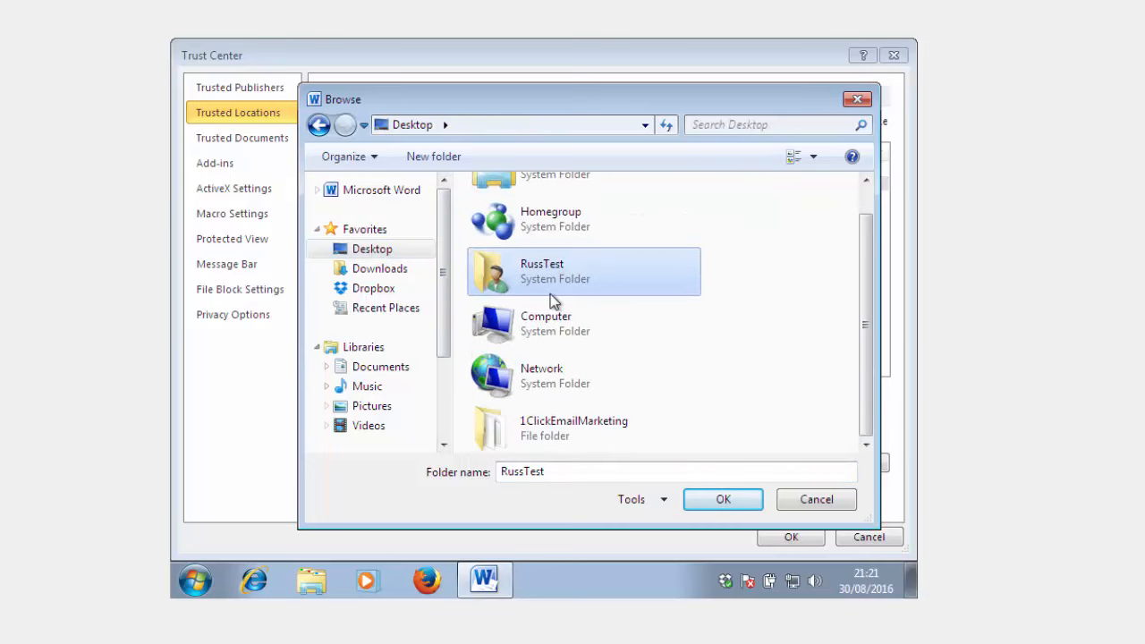
double_click(563, 440)
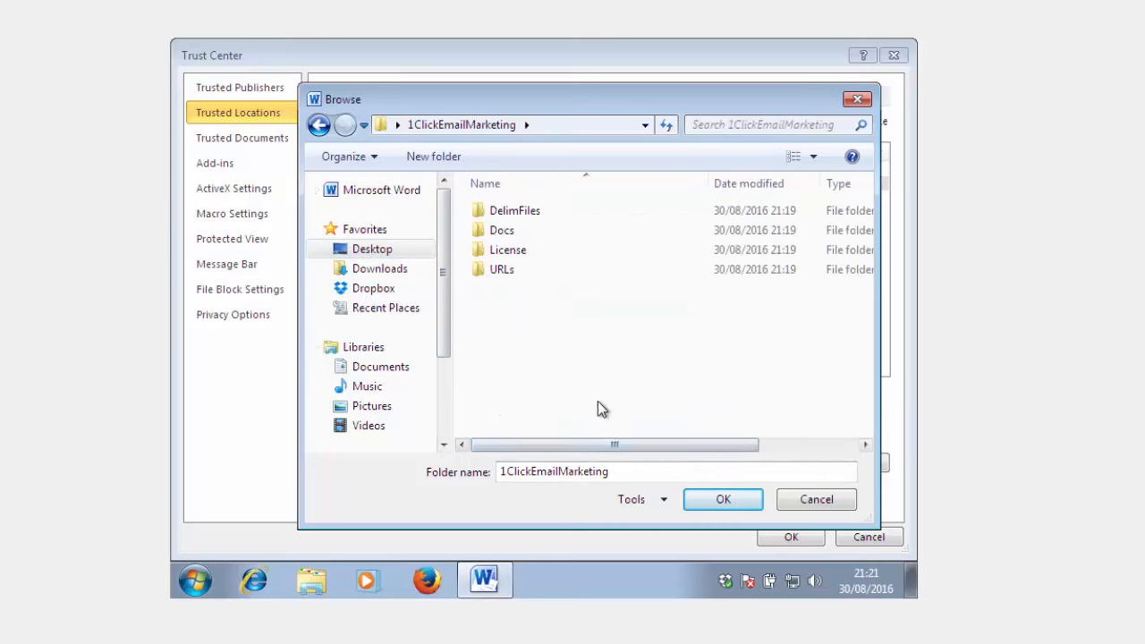
click(723, 501)
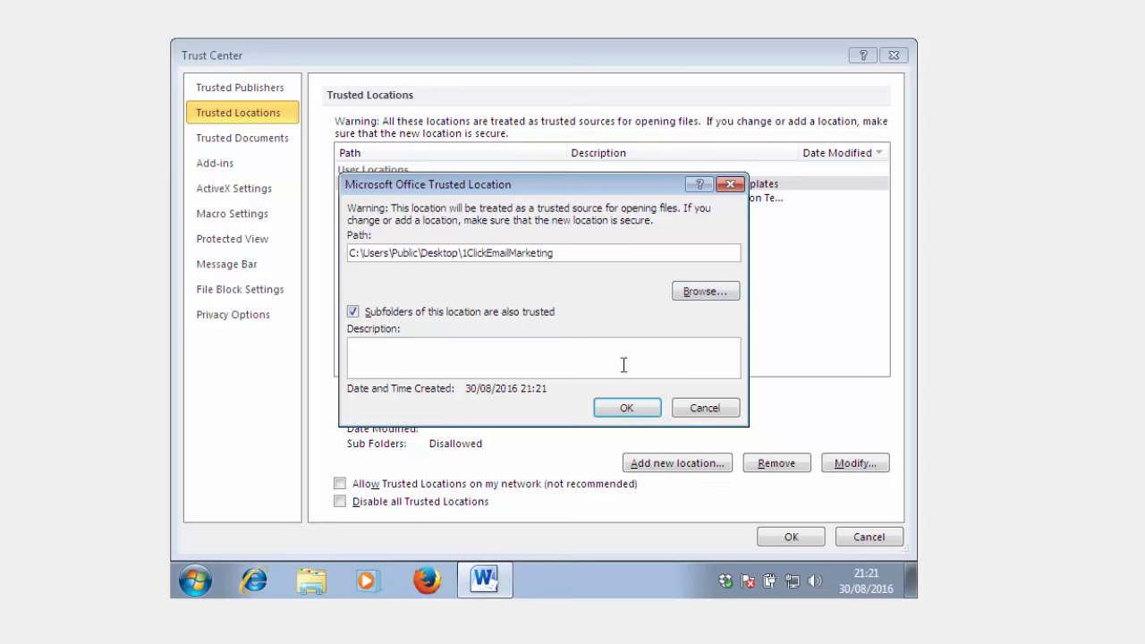
click(637, 410)
click(792, 537)
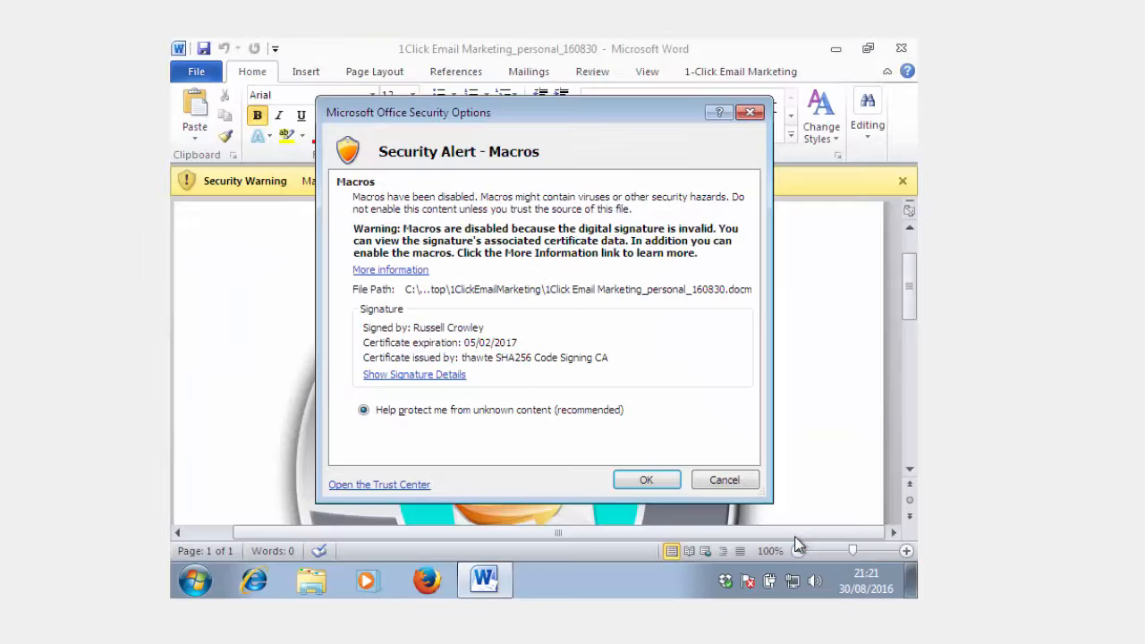
click(654, 483)
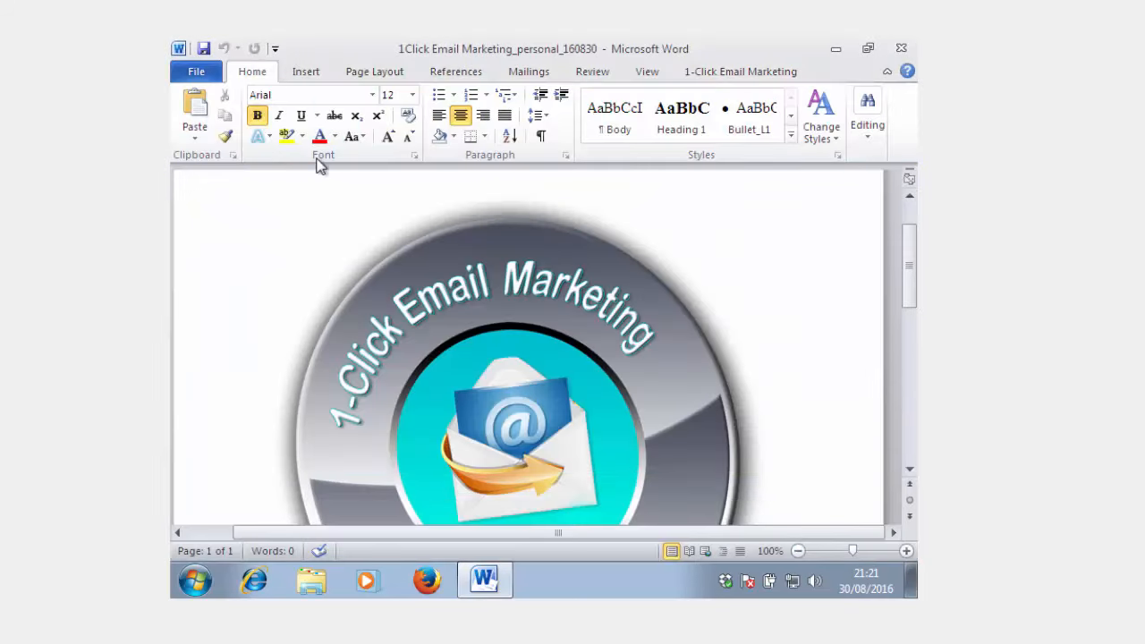
- Save the document, and start saving a copy of it in the Documents library
click(198, 73)
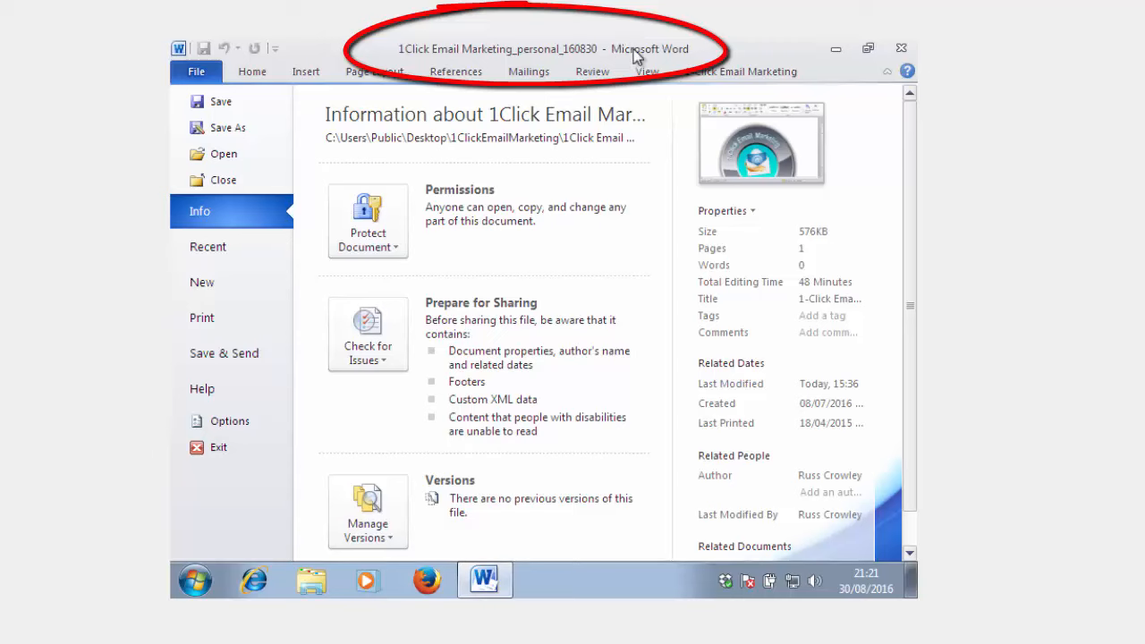
click(230, 105)
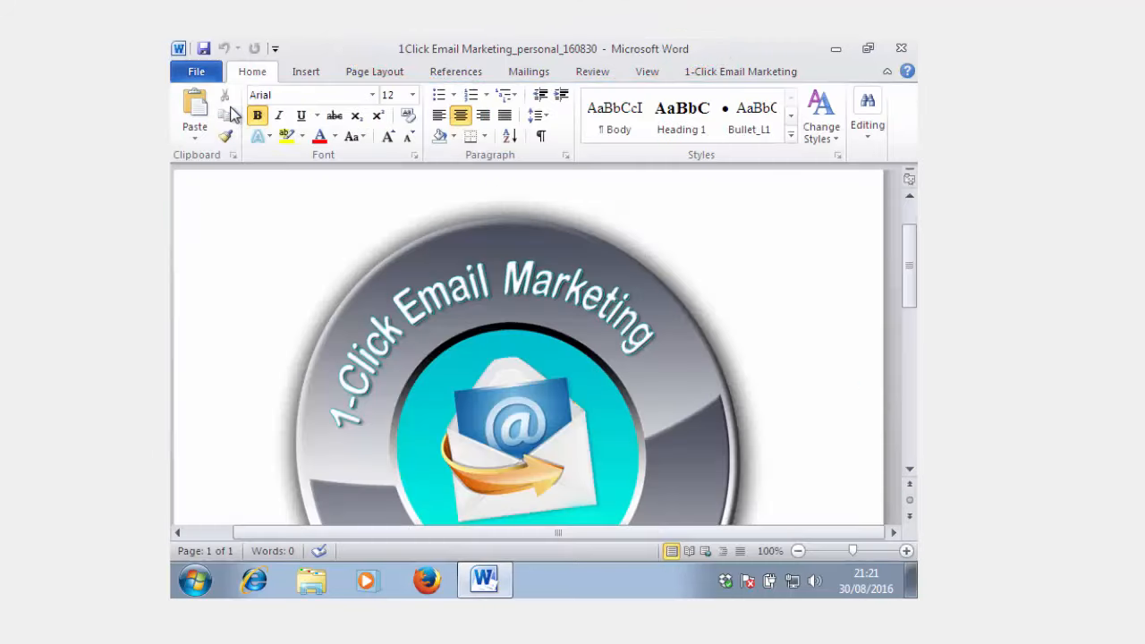
click(198, 73)
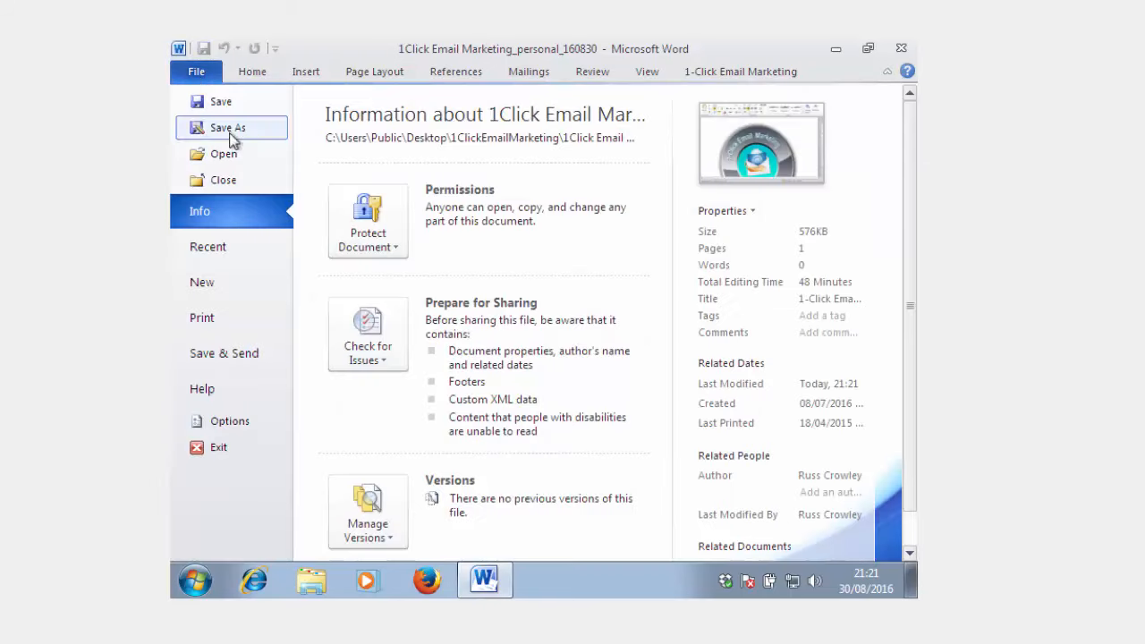
click(226, 128)
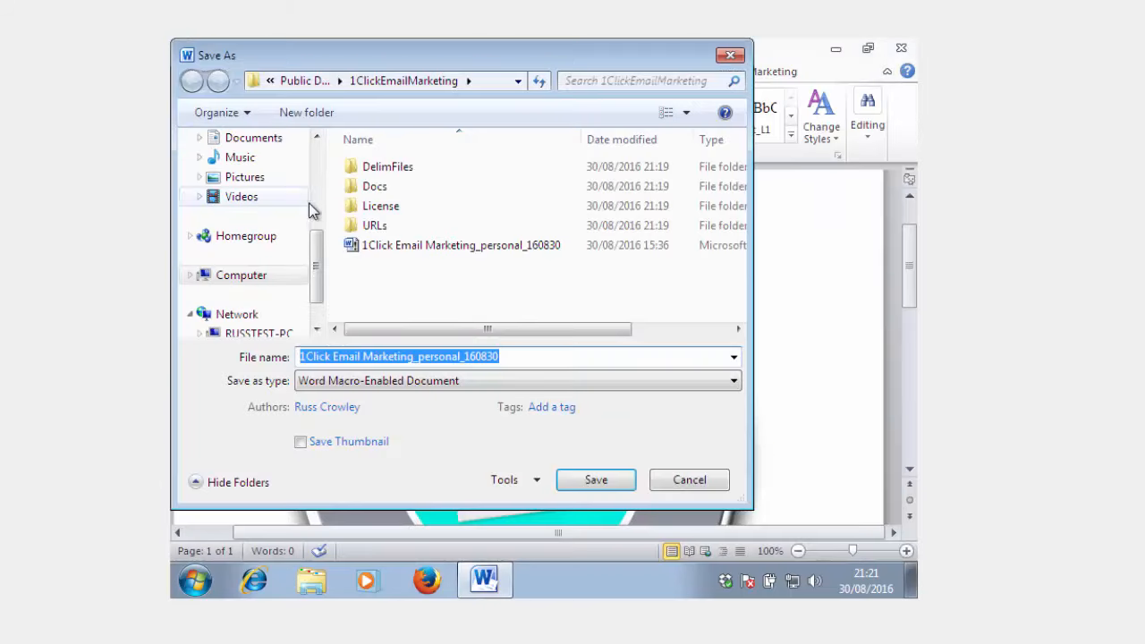
drag(315, 249, 313, 224)
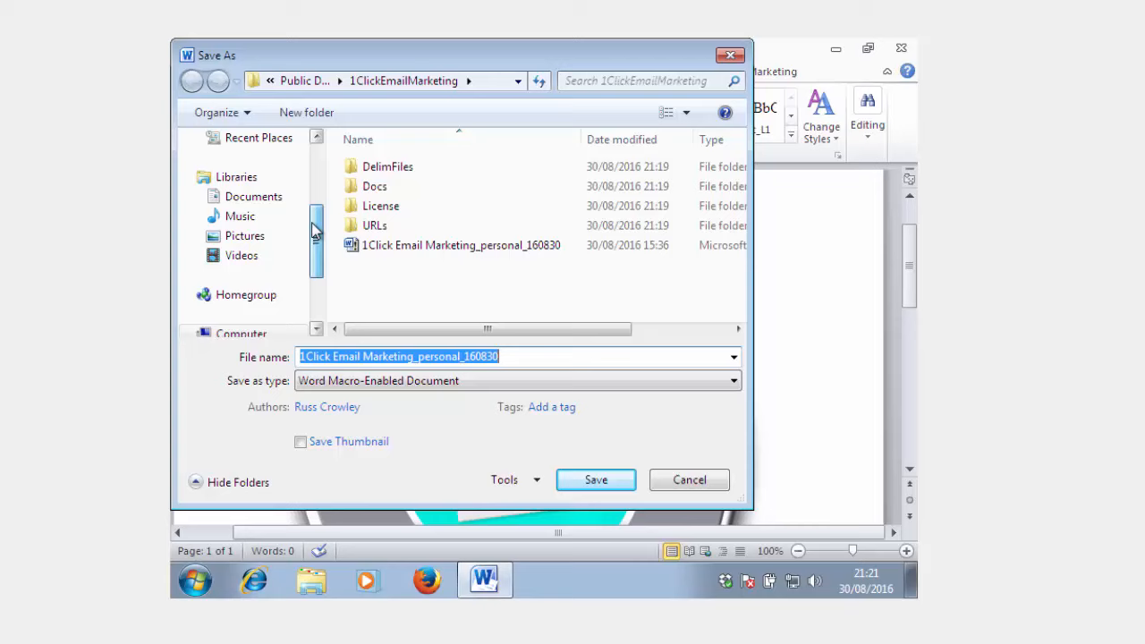
click(271, 199)
- Create a folder named "Email marketing" in Documents and save the macro-enabled copy there under its existing file name
click(306, 113)
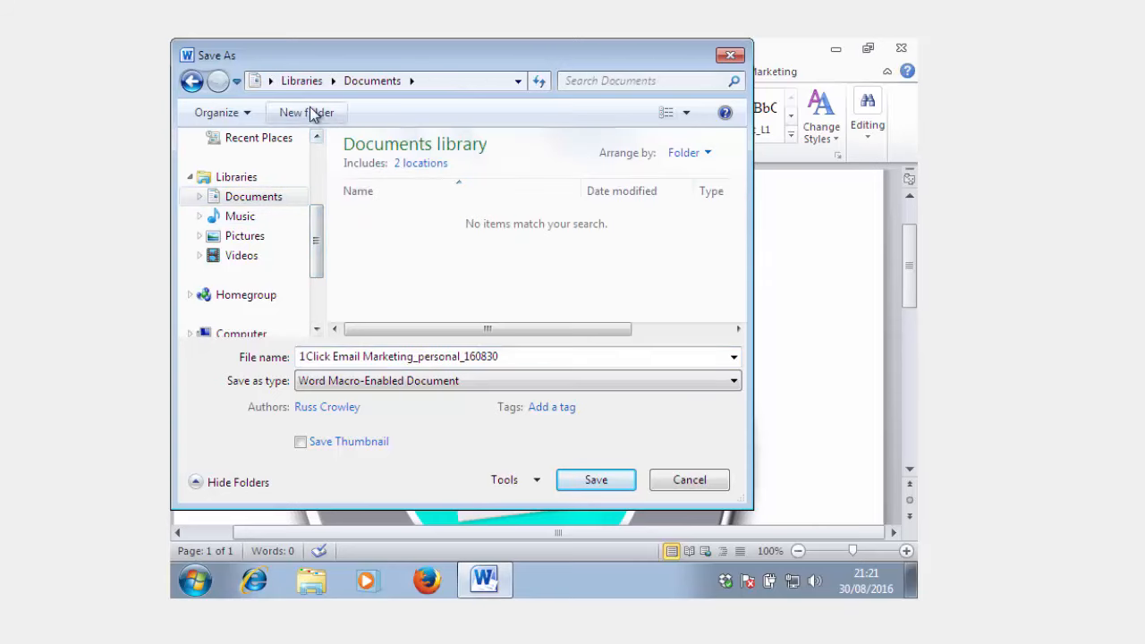
text(Email mark)
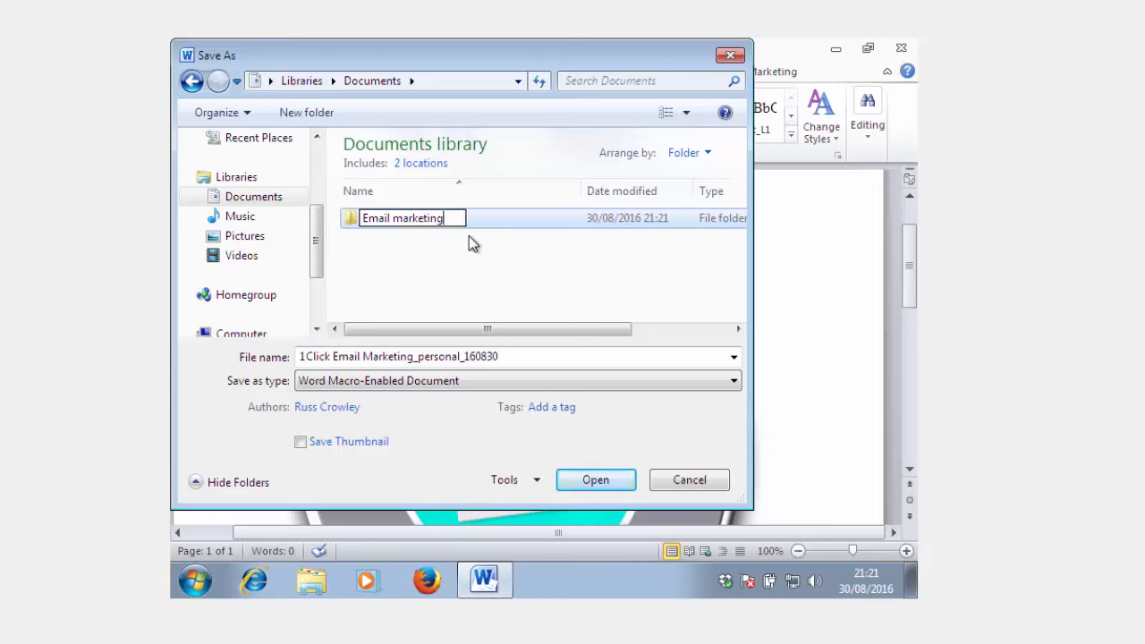
text(eting)
key(Return)
double_click(429, 220)
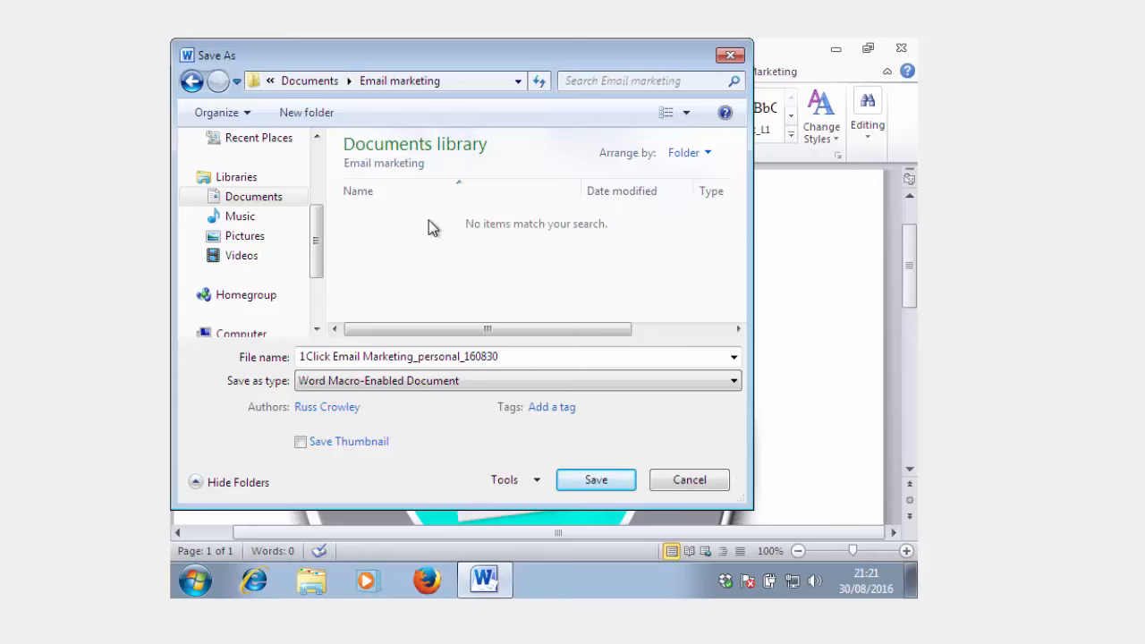
click(598, 480)
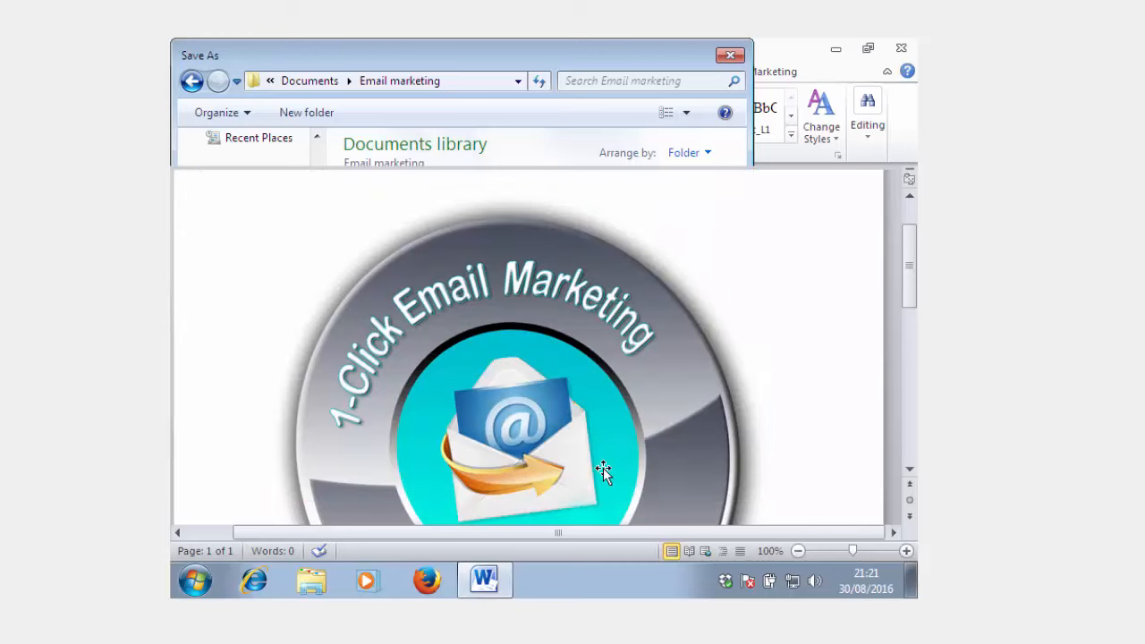
- Open the Trust Center settings from the Word options and show the trusted locations
click(196, 73)
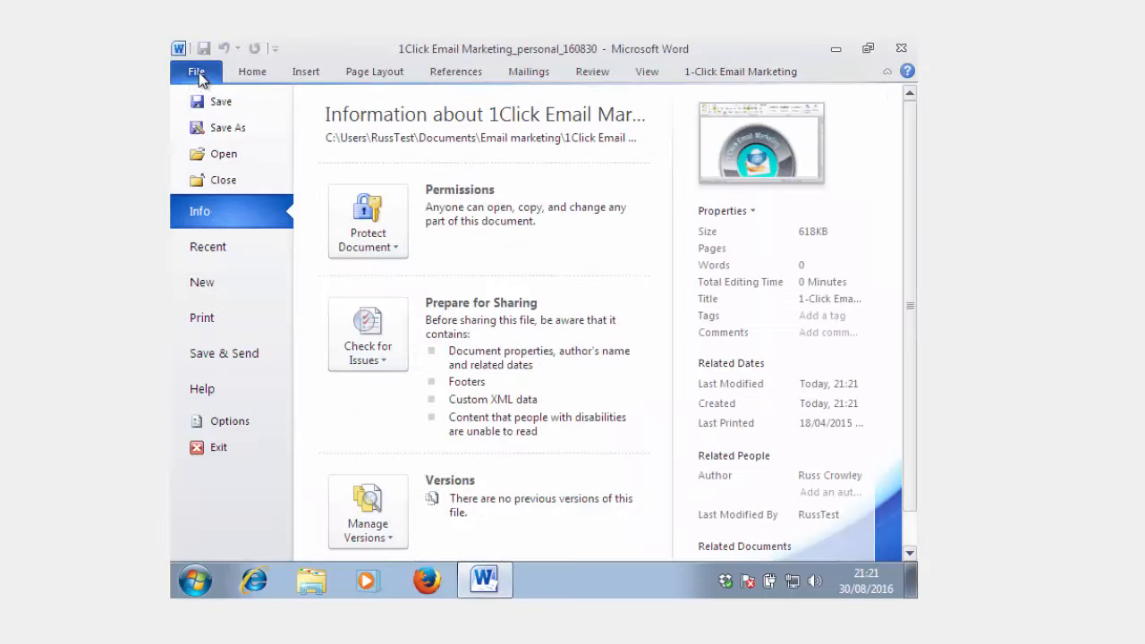
key(Escape)
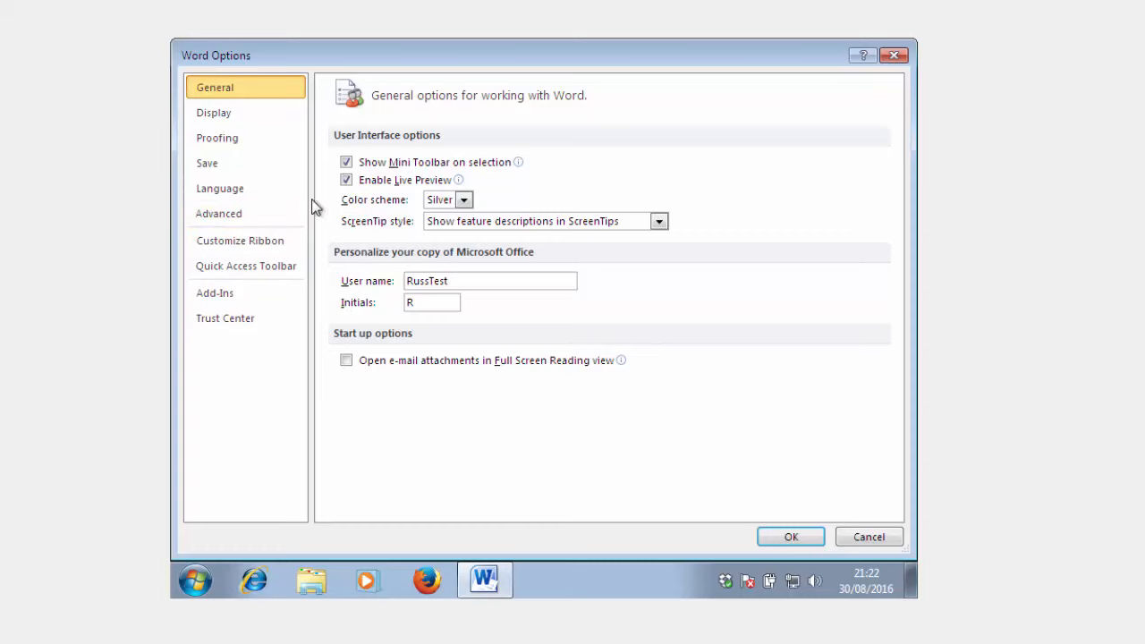
click(224, 319)
click(826, 377)
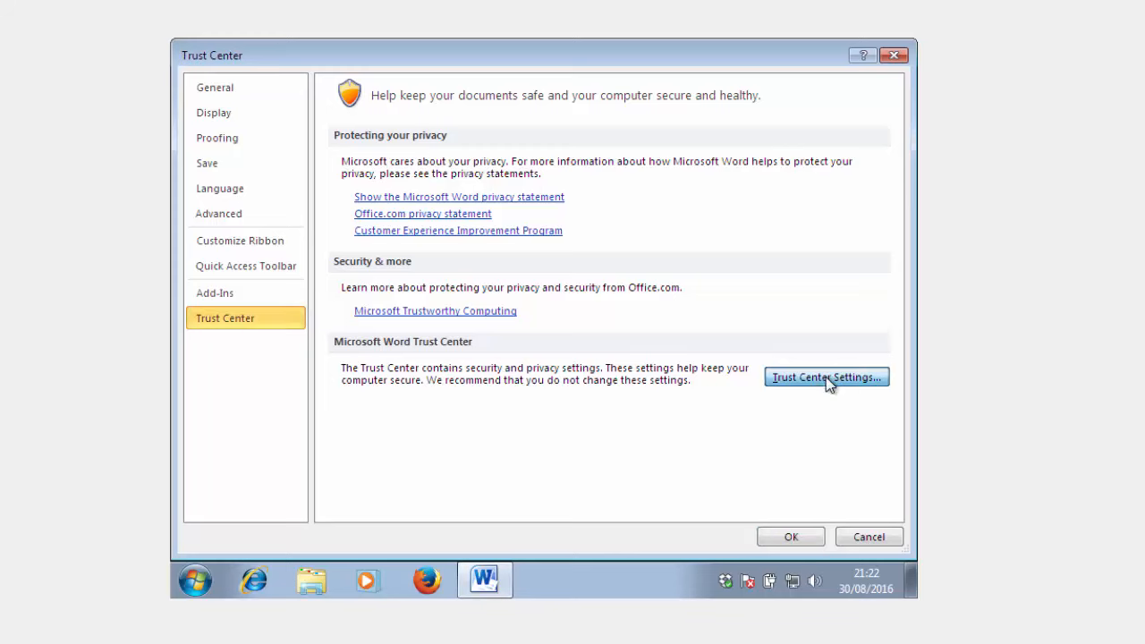
click(260, 139)
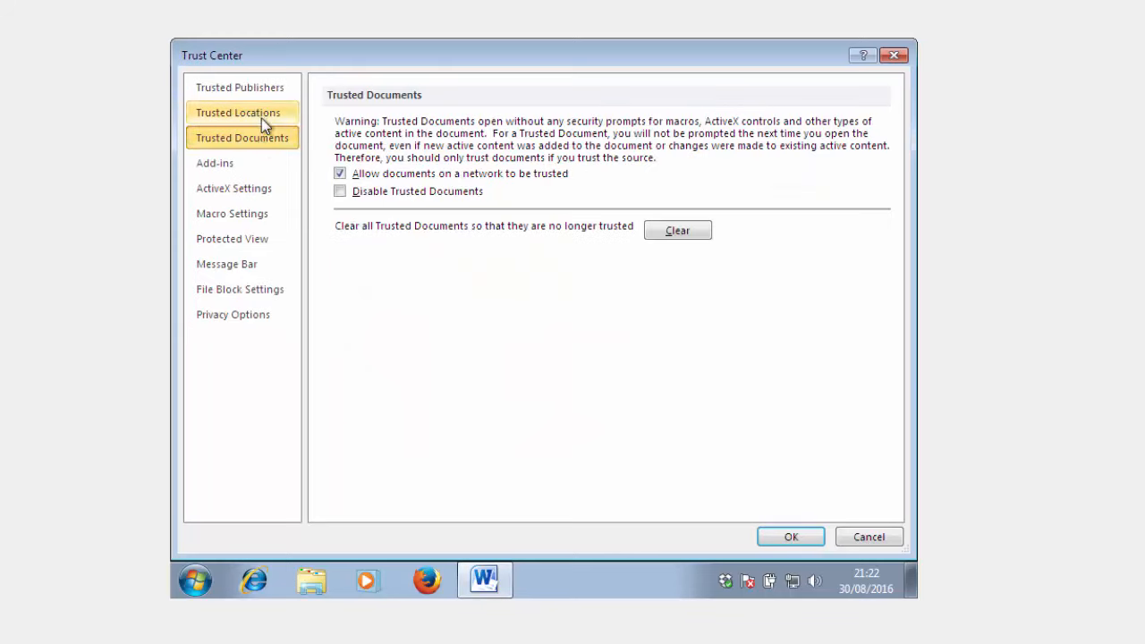
click(261, 118)
- Add the Documents folder "Email marketing" as a trusted location with its subfolders trusted, and accept the Trust Center and Word options
click(678, 462)
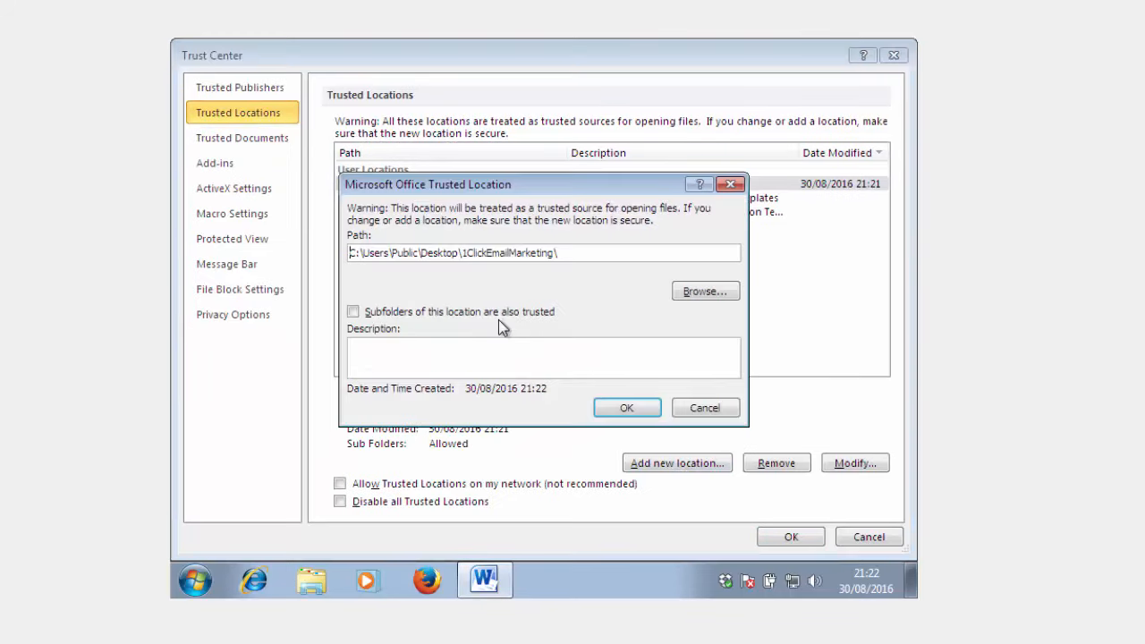
click(685, 293)
click(378, 280)
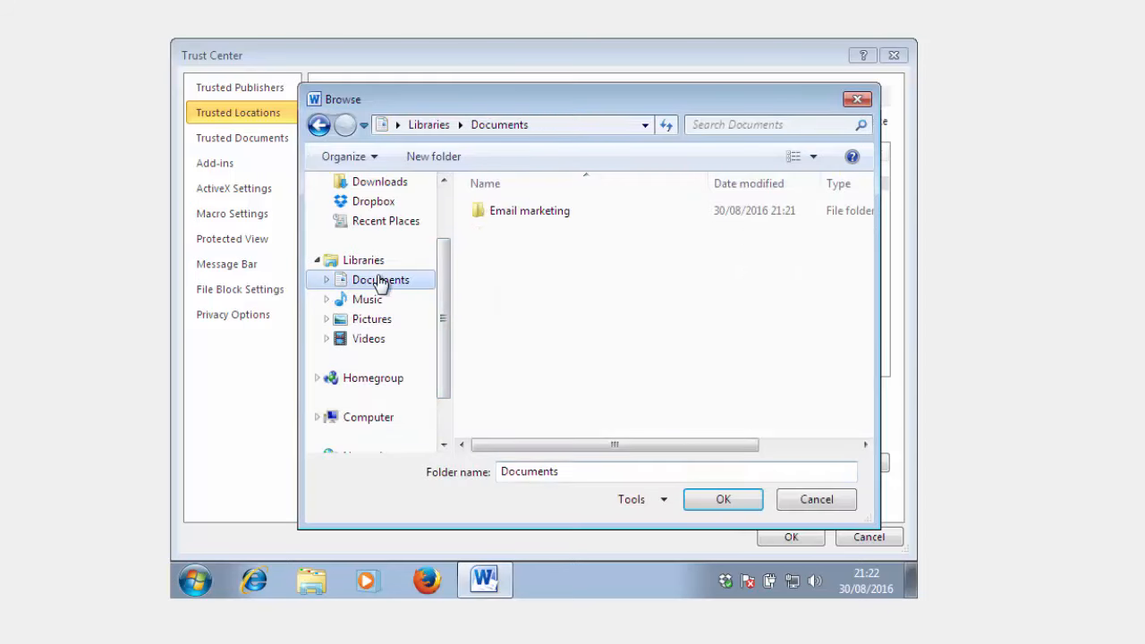
double_click(520, 213)
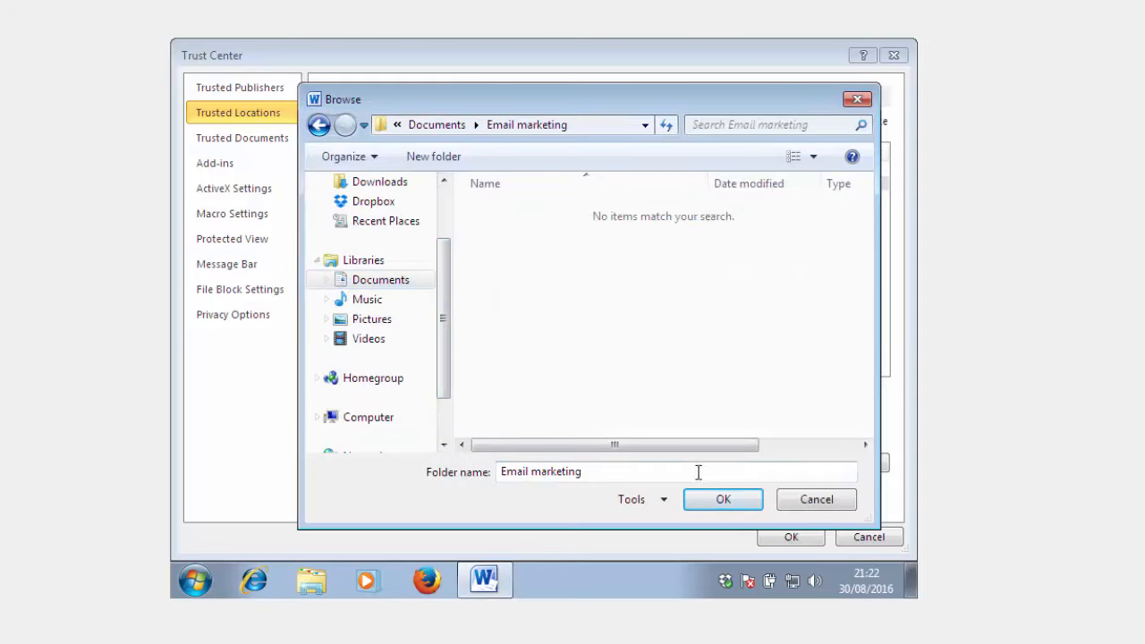
click(723, 500)
click(503, 313)
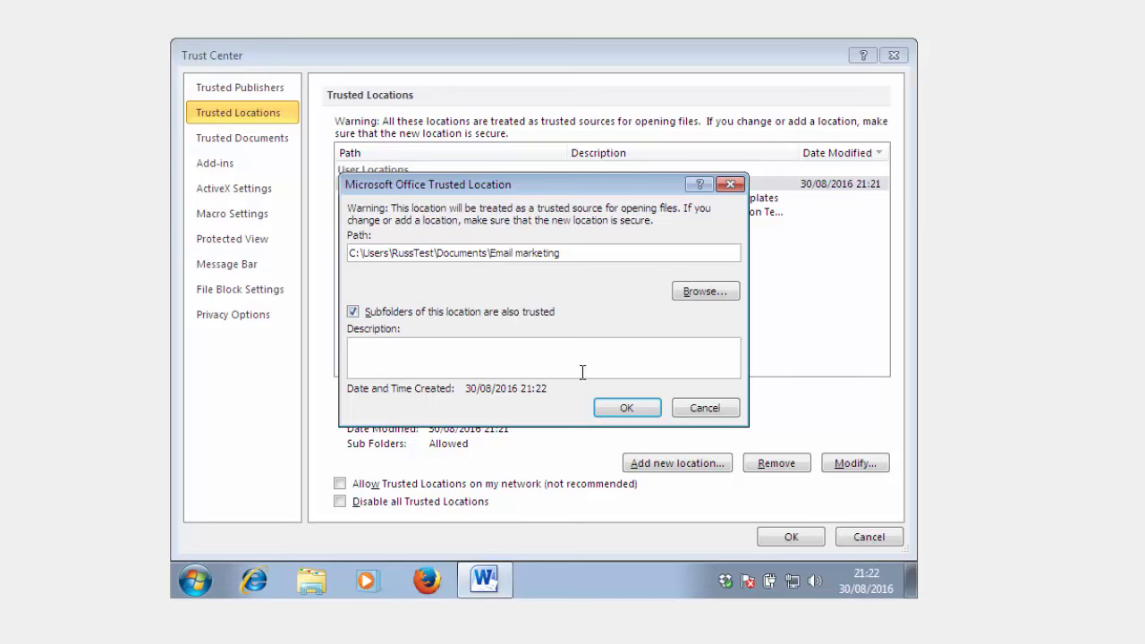
click(642, 414)
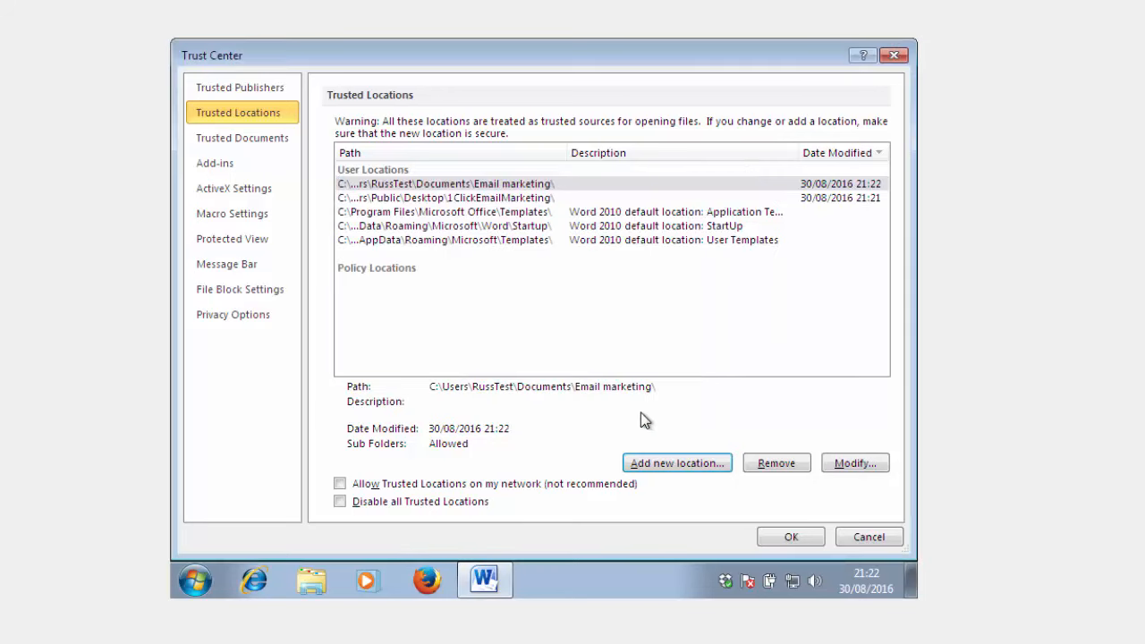
click(791, 539)
click(786, 540)
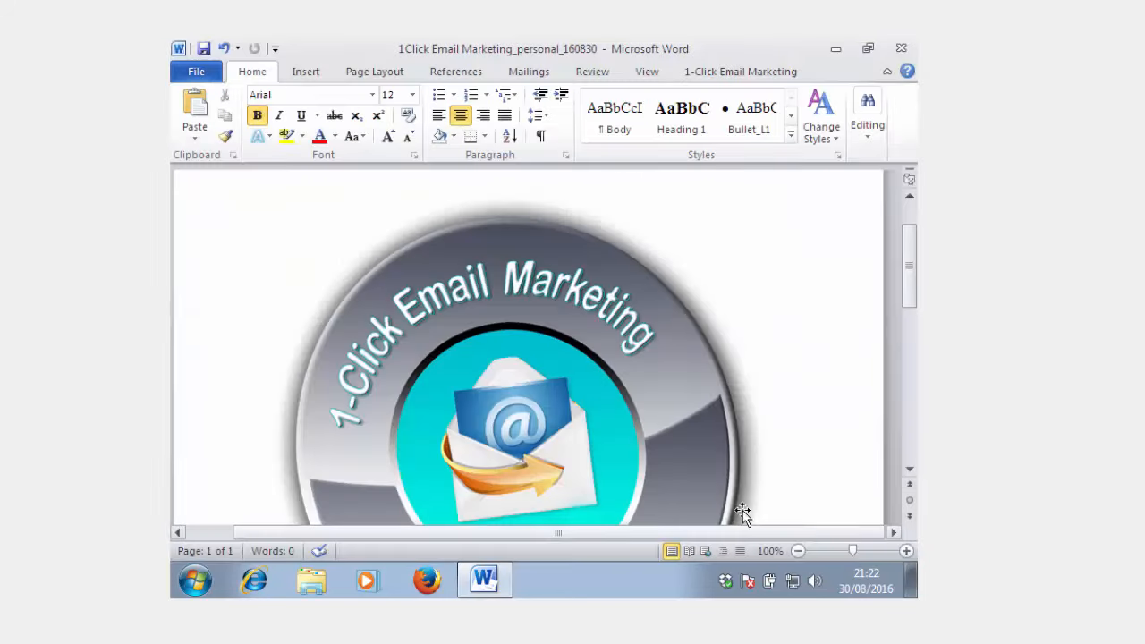
- Close the document and reopen the recent 1Click Email Marketing_personal_160830 copy stored in My Documents\Email marketing
key(ctrl+w)
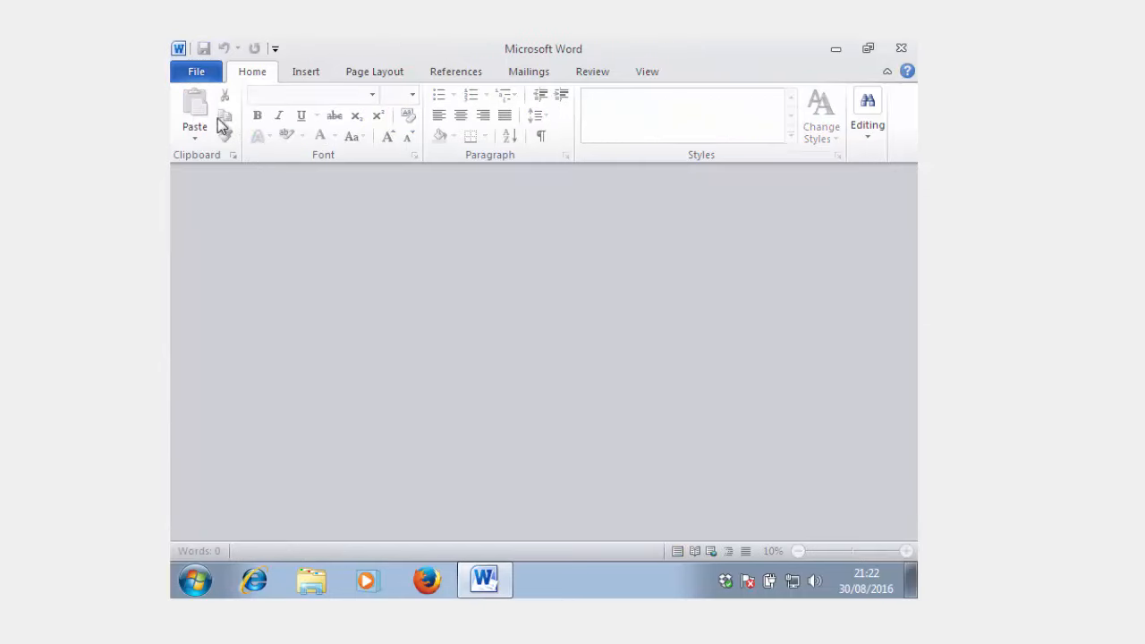
click(205, 74)
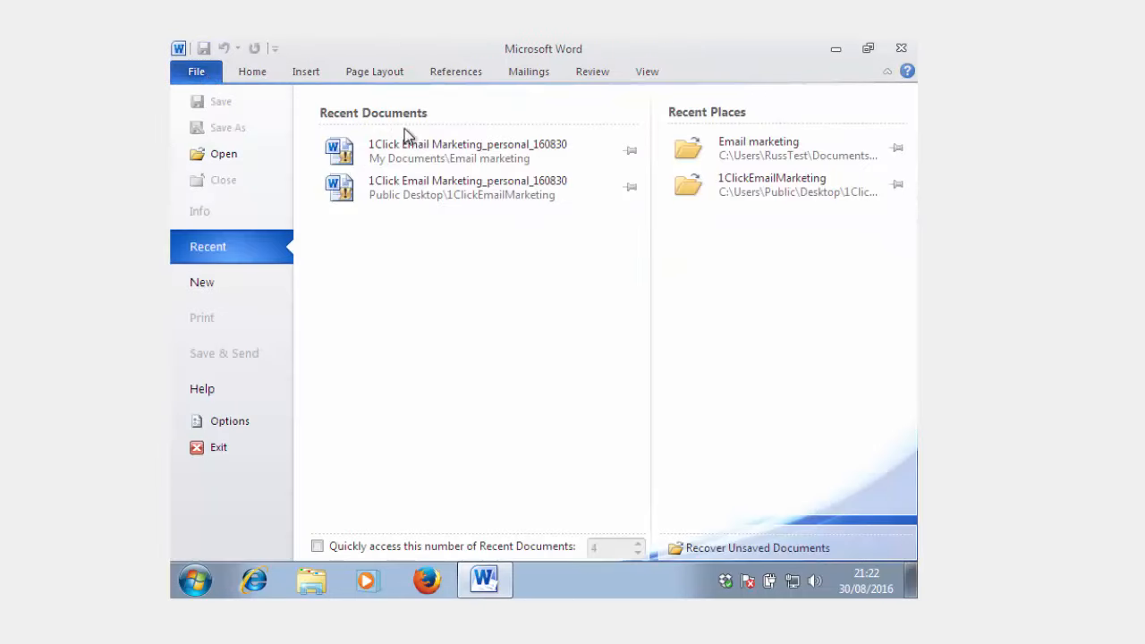
click(466, 150)
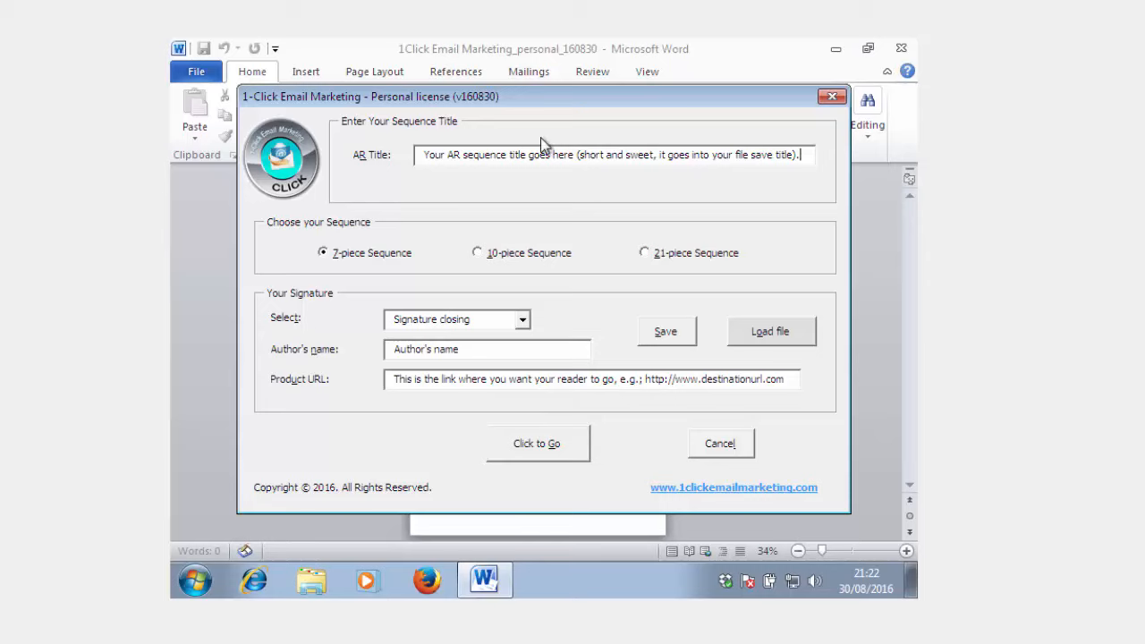
- Replace the placeholder AR title in the 1-Click Email Marketing form with "YourARSequence"
drag(454, 150, 869, 154)
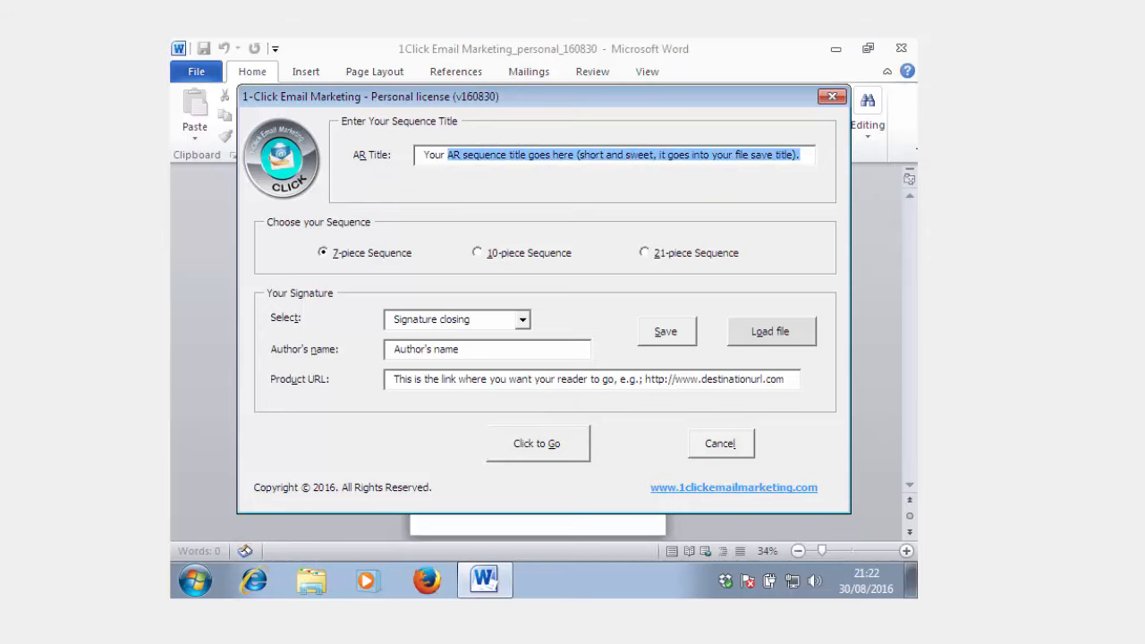
key(BackSpace)
text(A)
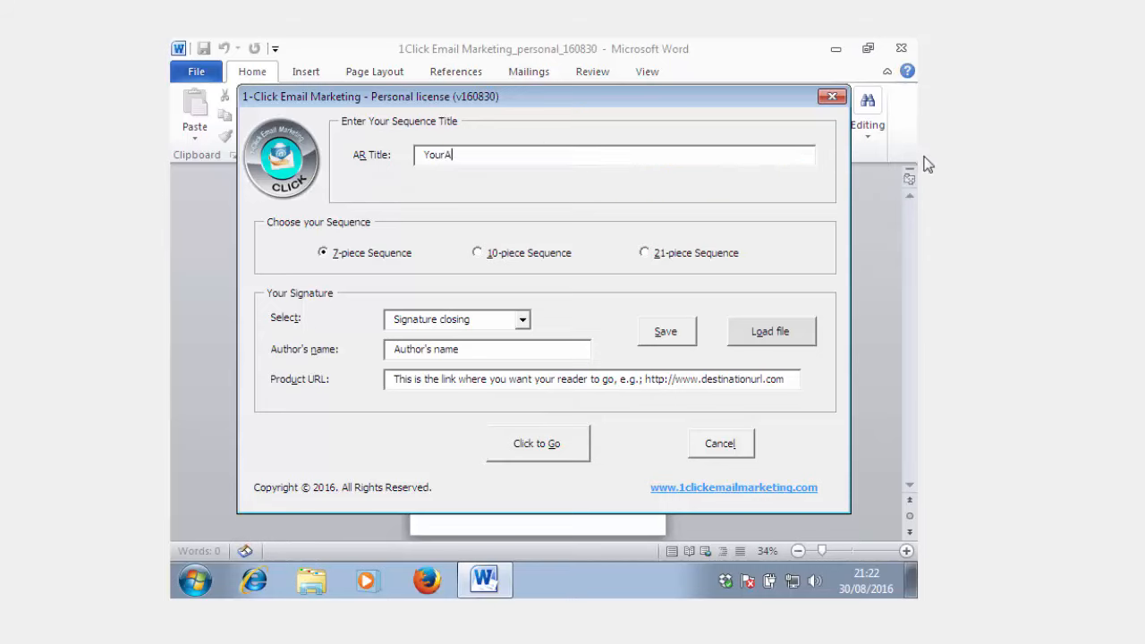
text(RSequebn)
key(BackSpace)
text(nce)
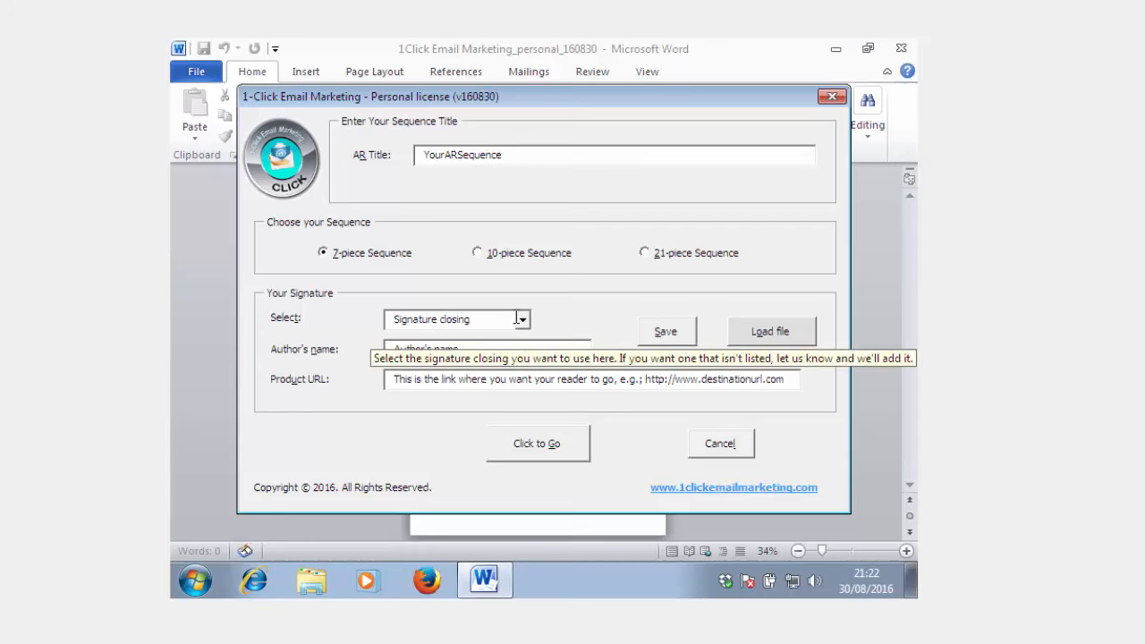